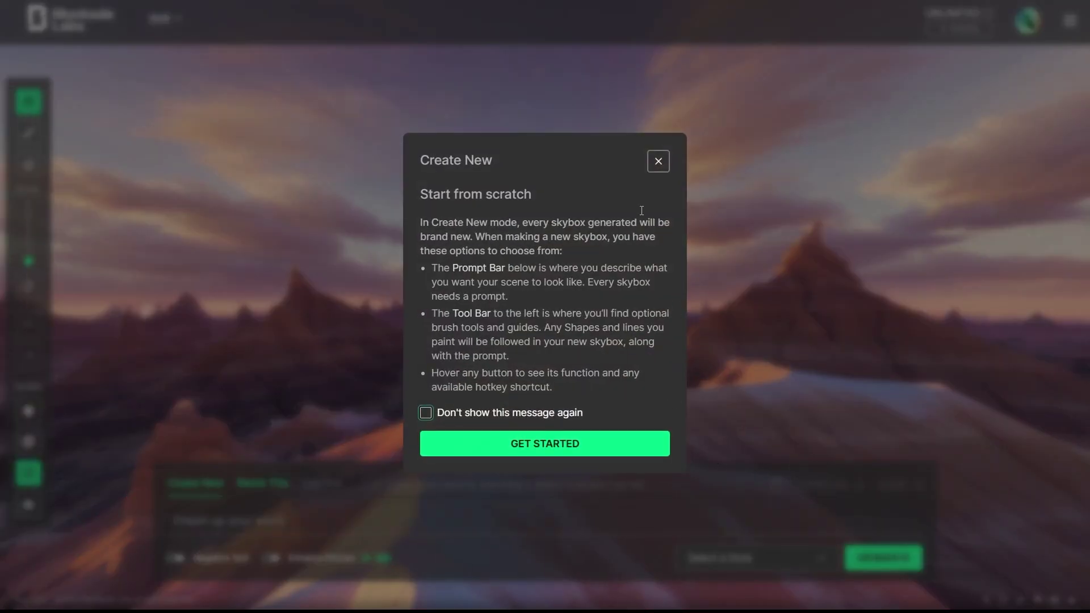
- Describe a cratered lunar landscape with gases and Earth overhead, and add Negative Text 'glitch, ugly, bad'
left_click(660, 166)
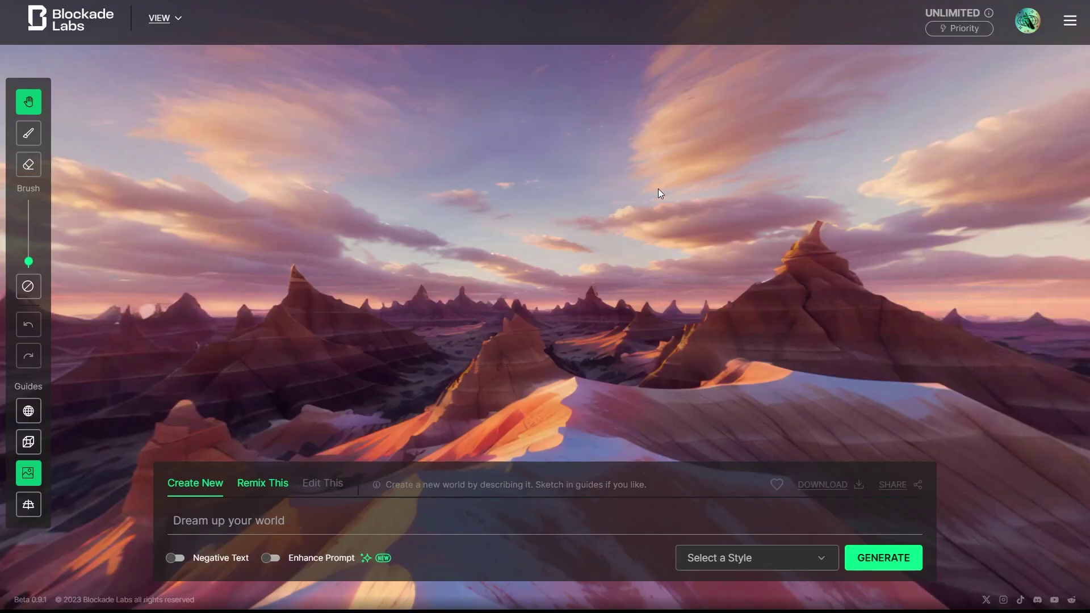
left_click(242, 521)
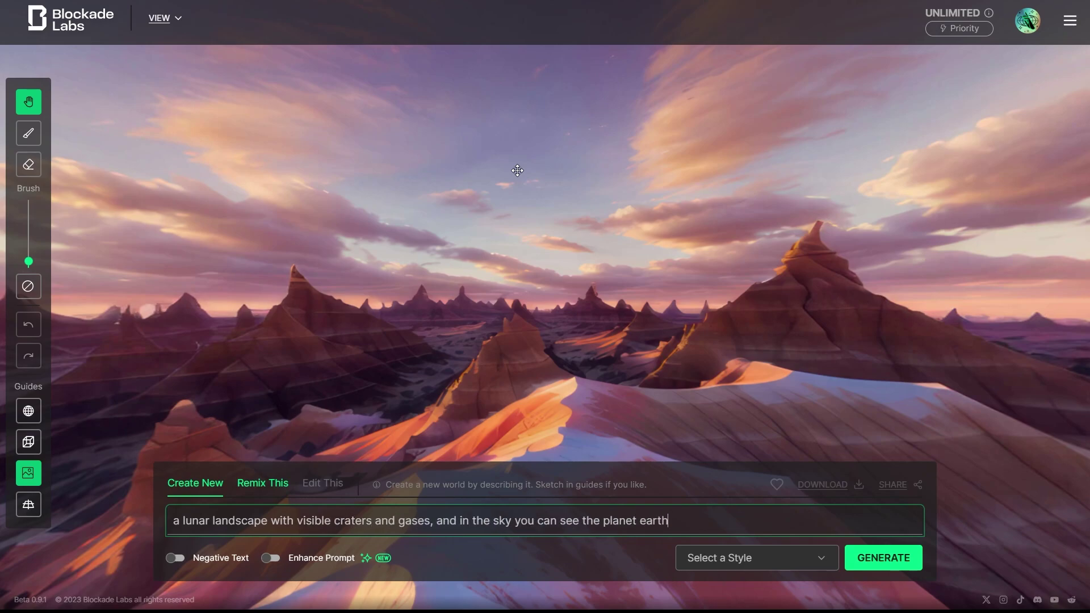
left_click(175, 559)
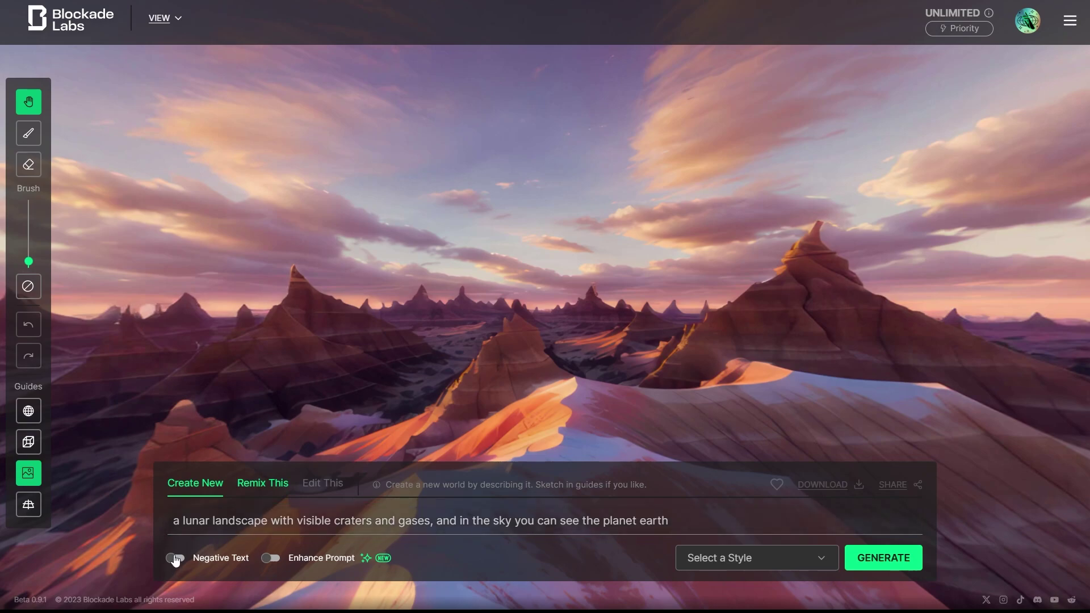
left_click(256, 562)
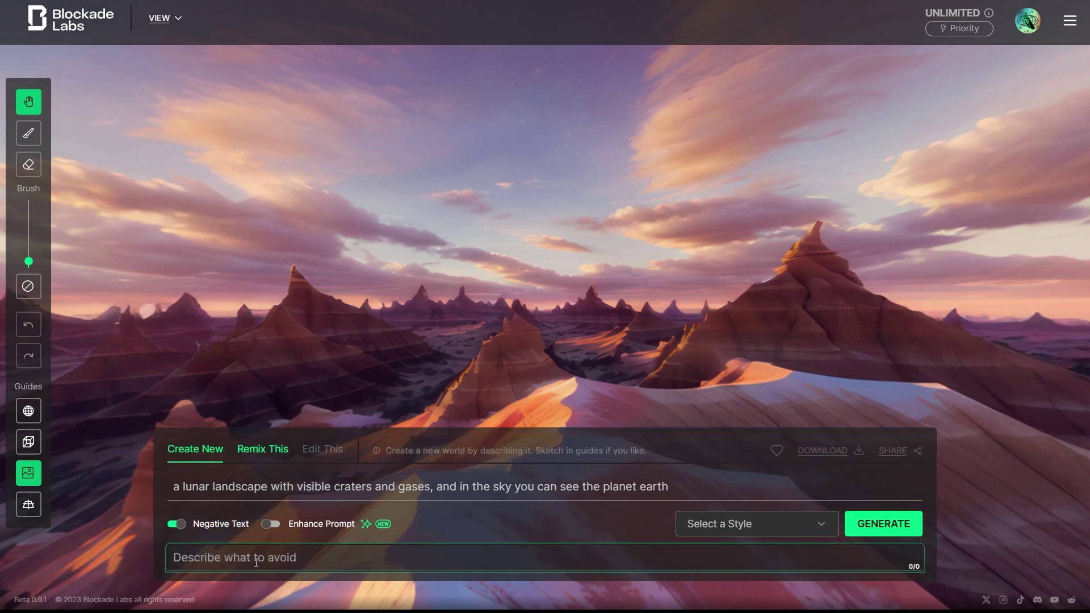
type("glitch, ugly, bad")
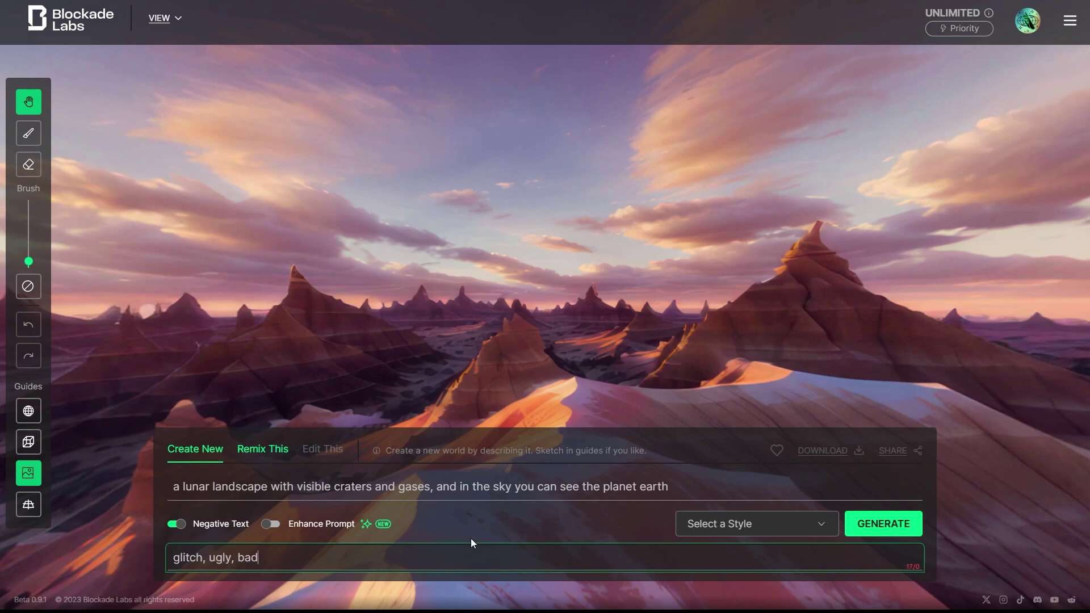
- Browse the Realistic, Fantasy, Render and Experimental skybox style categories
left_click(765, 536)
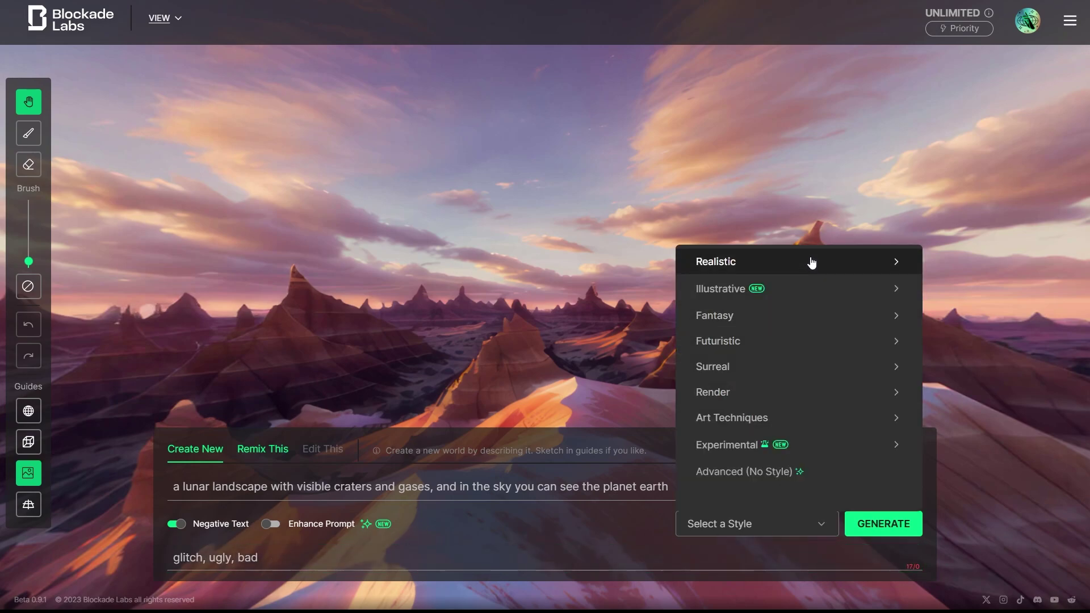
left_click(811, 262)
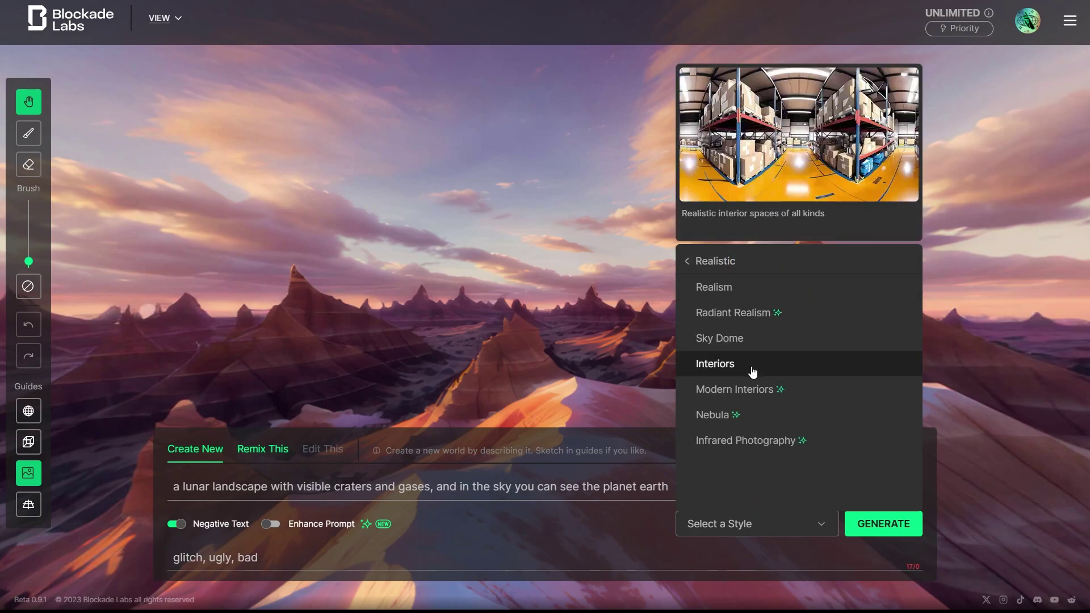
left_click(709, 261)
left_click(758, 314)
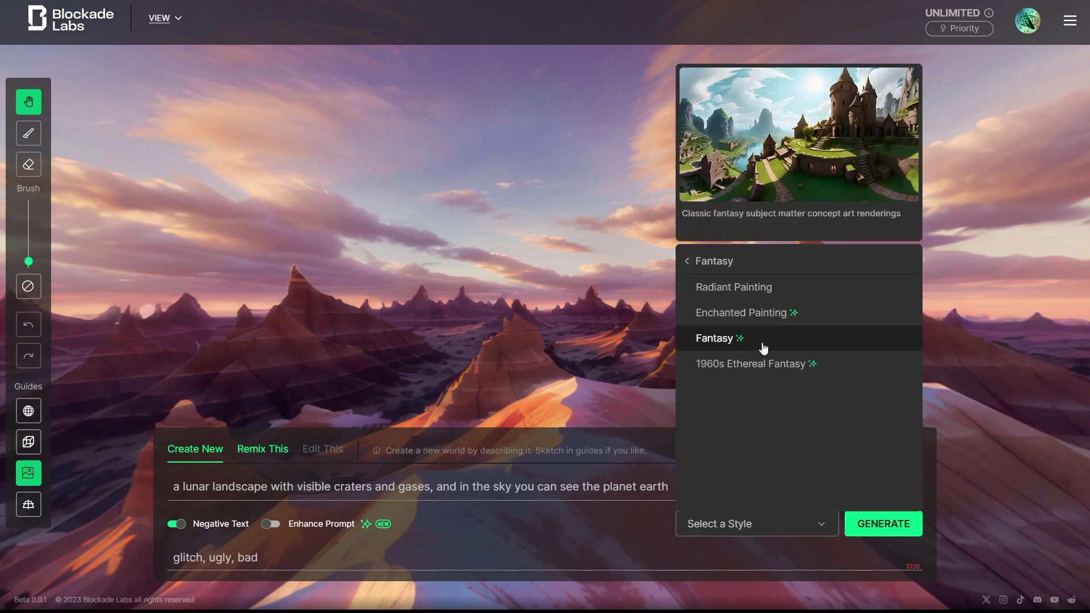
left_click(688, 261)
left_click(741, 391)
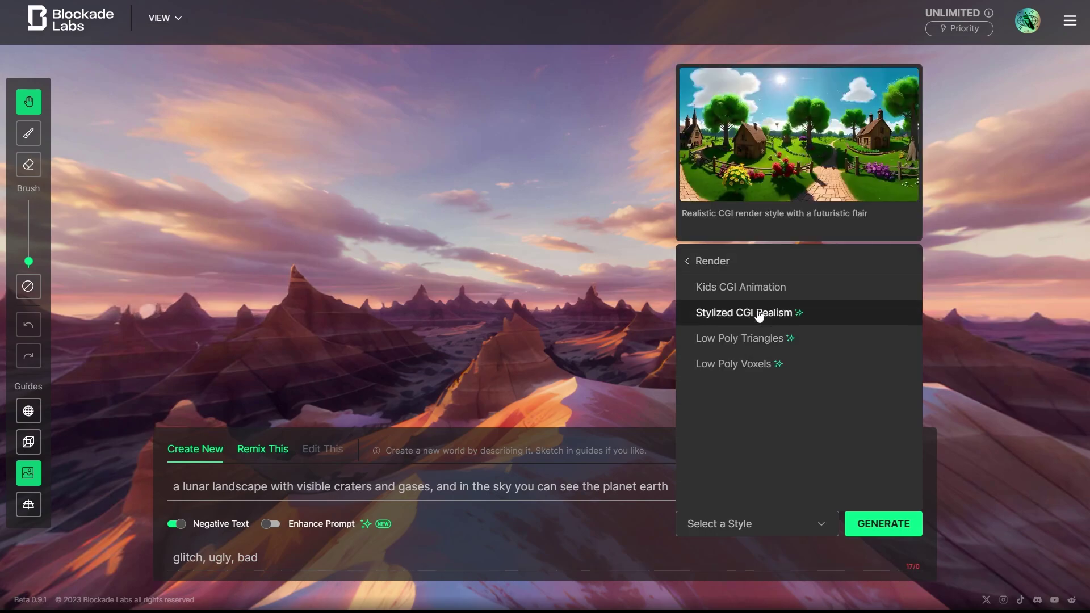
left_click(689, 261)
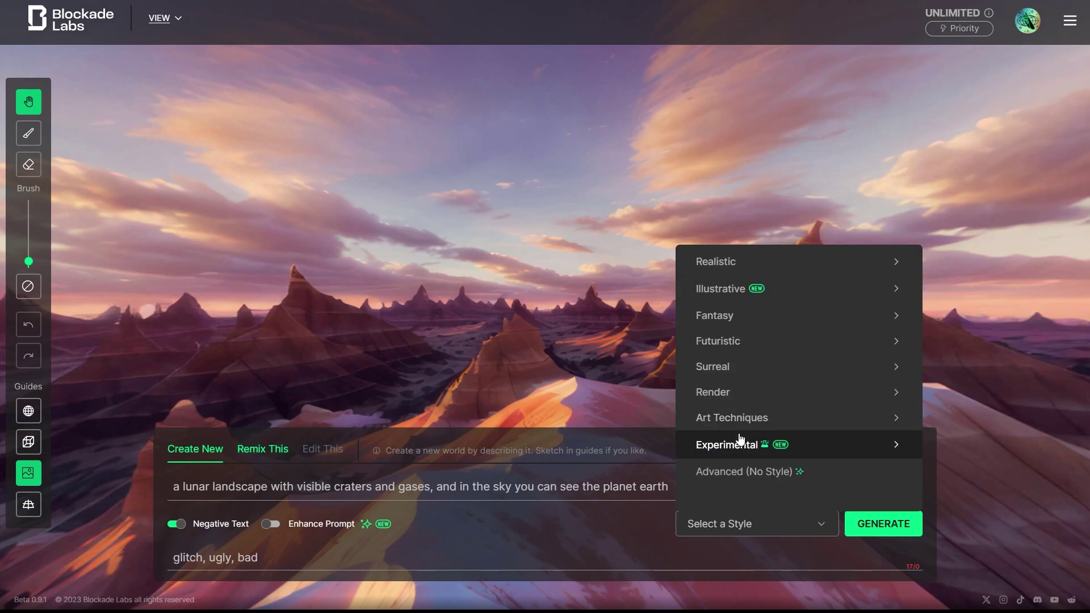
left_click(740, 440)
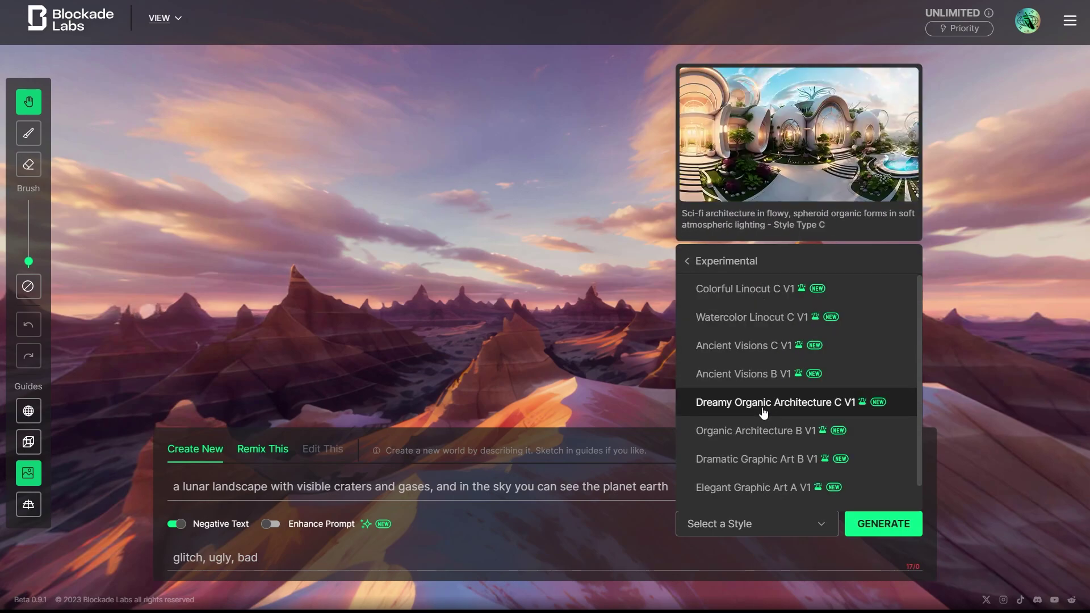
scroll(744, 471, "down", 1)
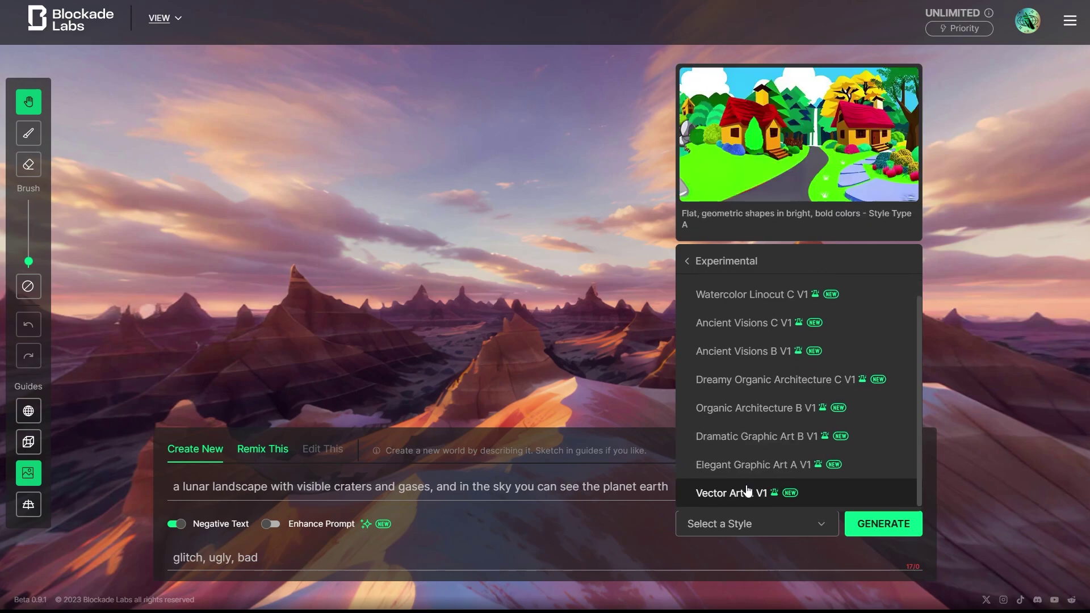
- Choose the Realistic > Realism style and switch on Enhance Prompt
left_click(717, 261)
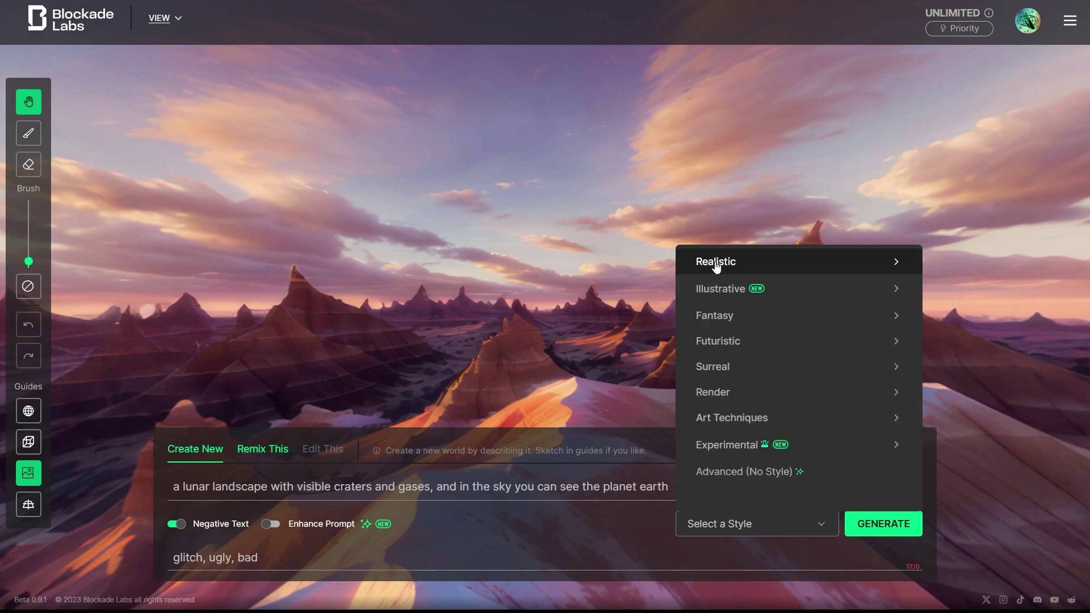
left_click(714, 262)
left_click(729, 297)
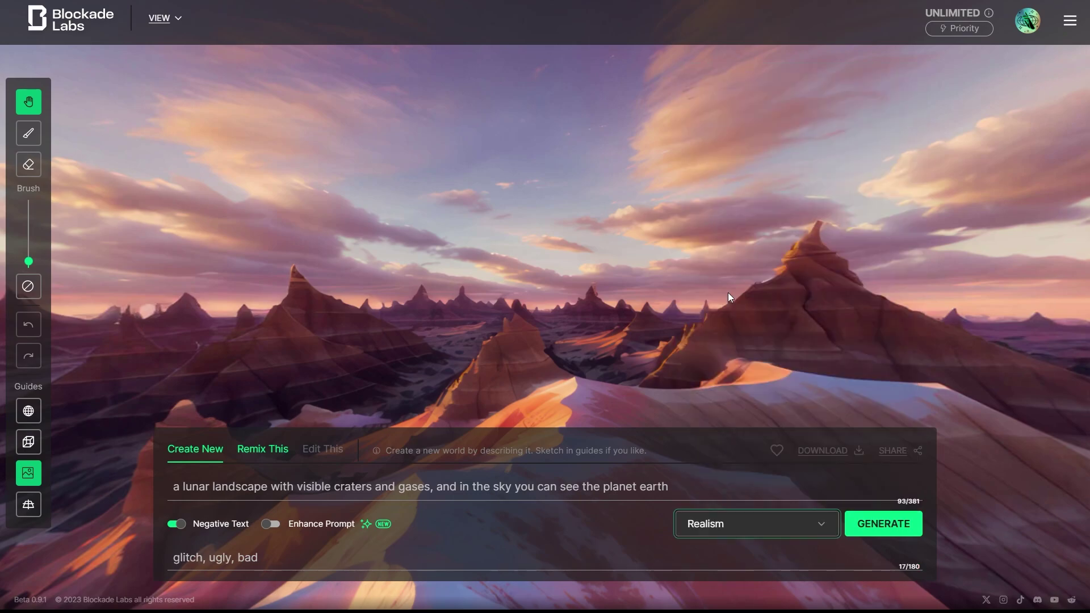
left_click(271, 524)
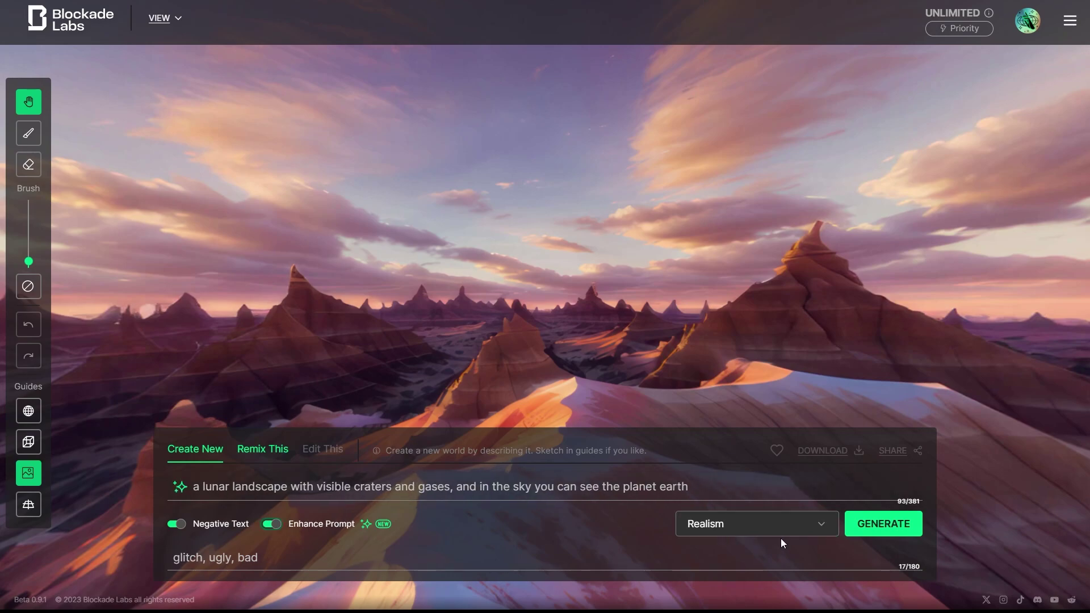
- Generate the Realism-style lunar skybox from the configured prompt
left_click(883, 534)
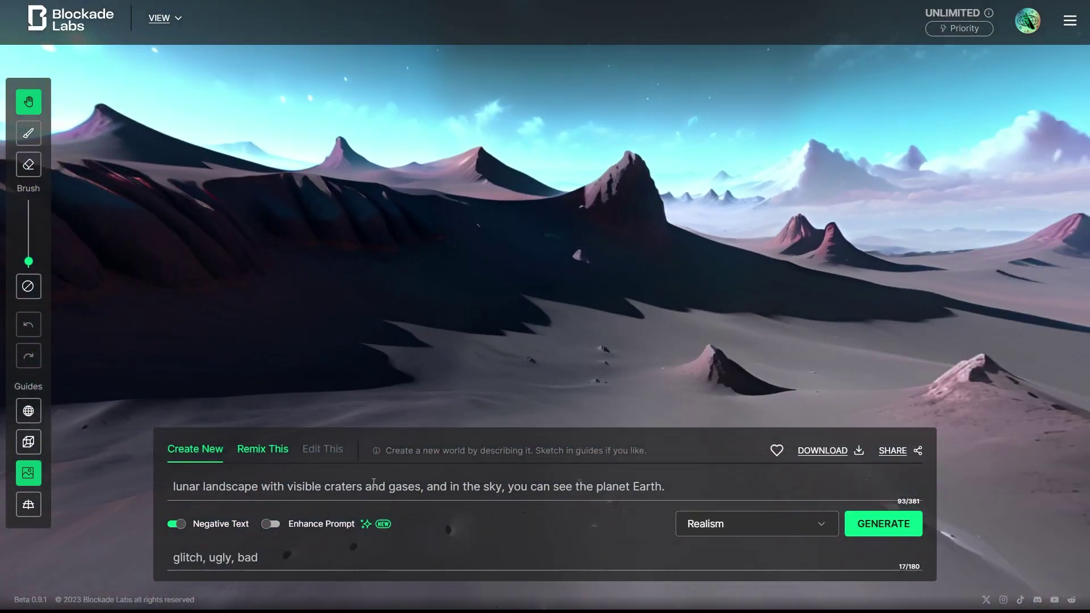
- Add 'white' to Negative Text, add mountains to the prompt, and generate in Radiant Realism style
left_click(283, 554)
type(", white")
left_click(755, 485)
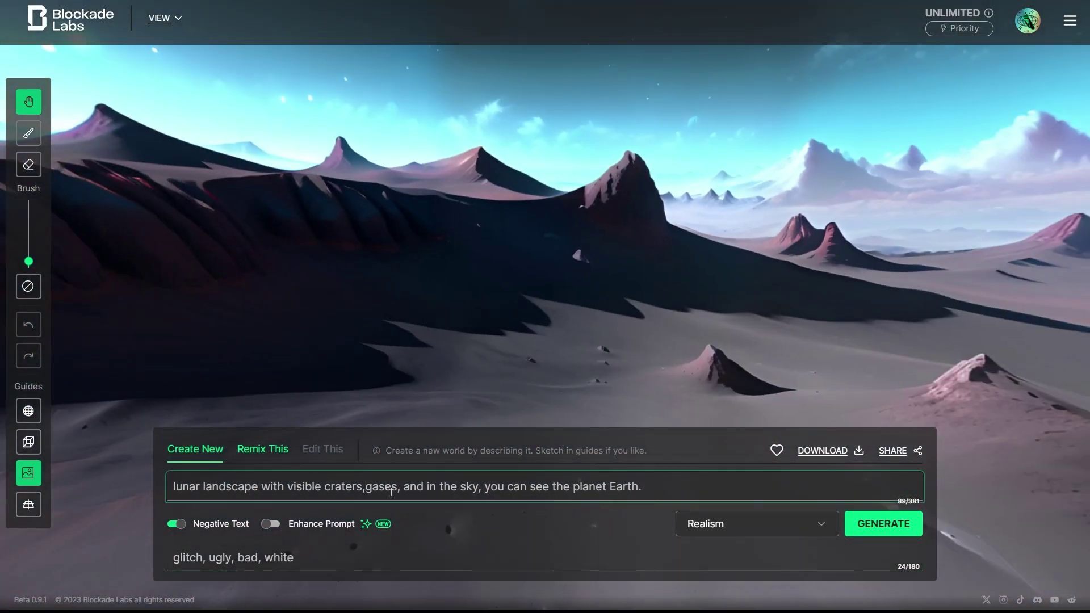
type("and mountains")
type("style")
left_click(755, 523)
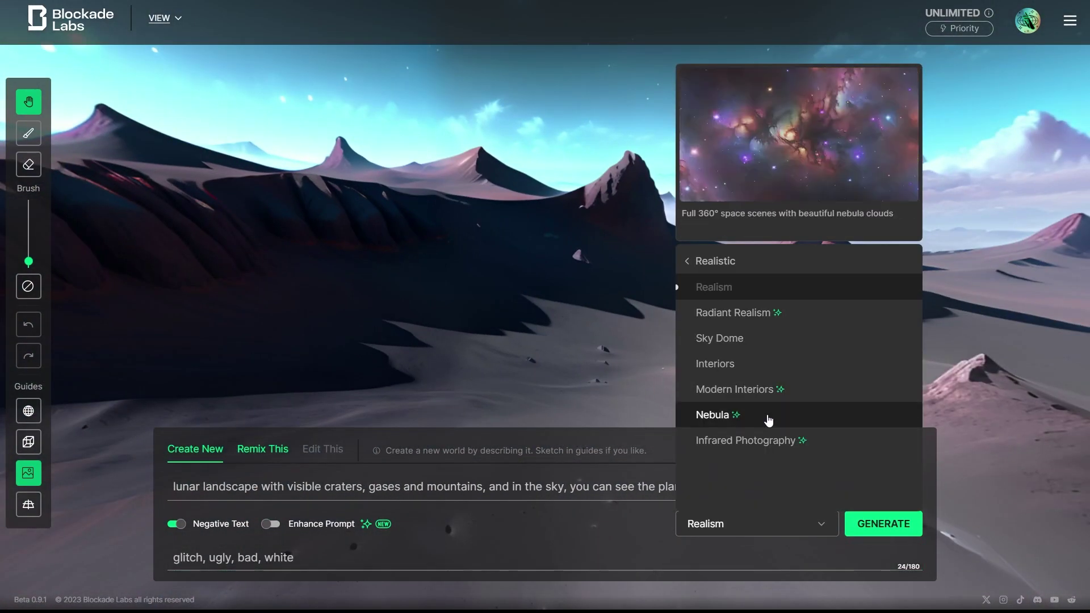
left_click(738, 311)
left_click(883, 523)
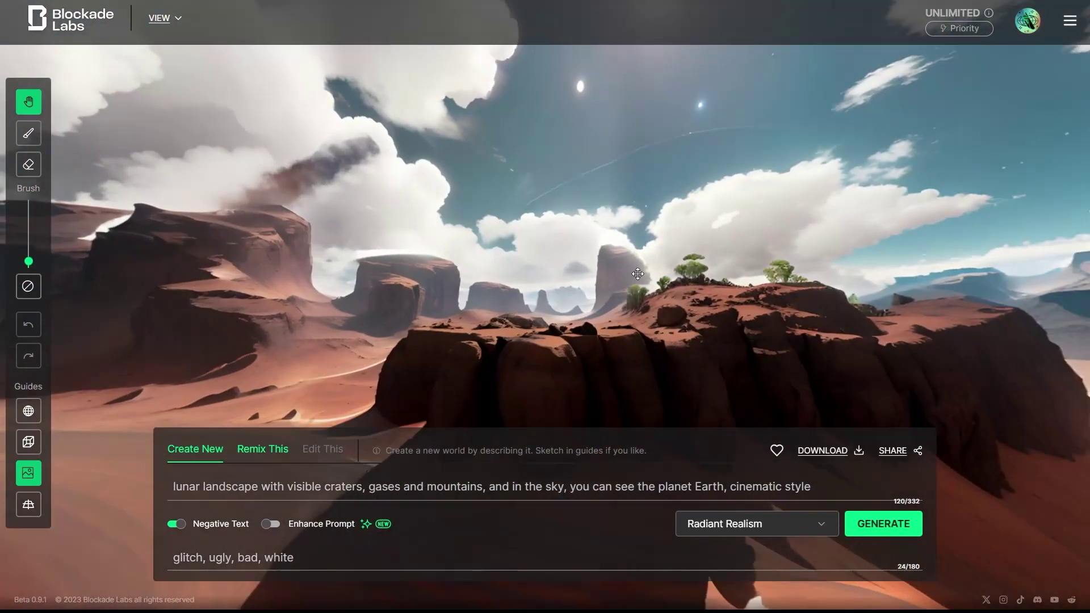
- Switch the style to Futuristic > SciFi and generate again
left_click(755, 523)
left_click(686, 261)
left_click(727, 312)
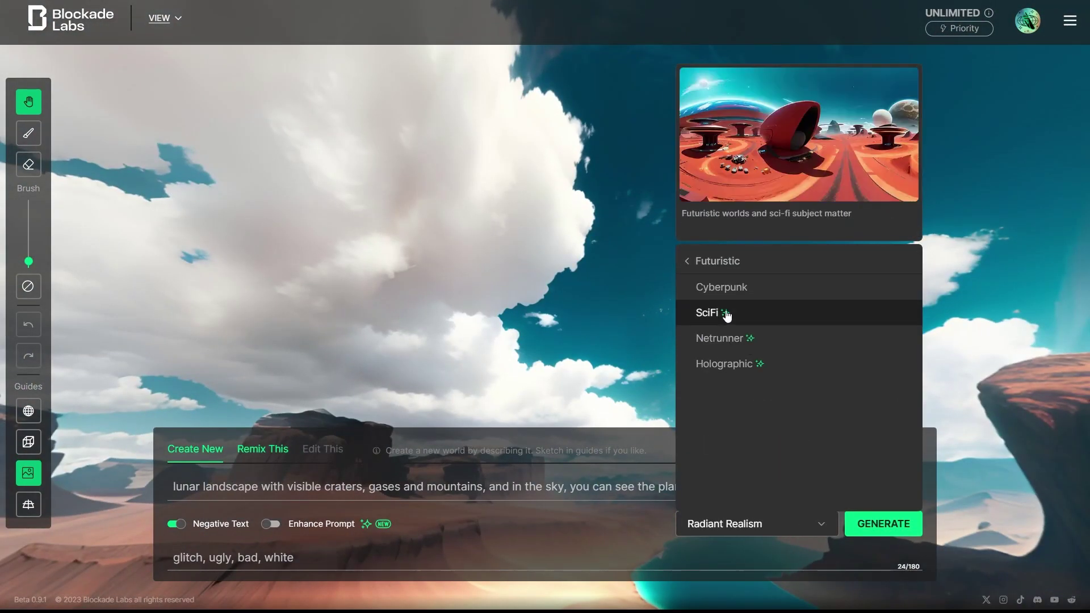
left_click(726, 314)
left_click(887, 526)
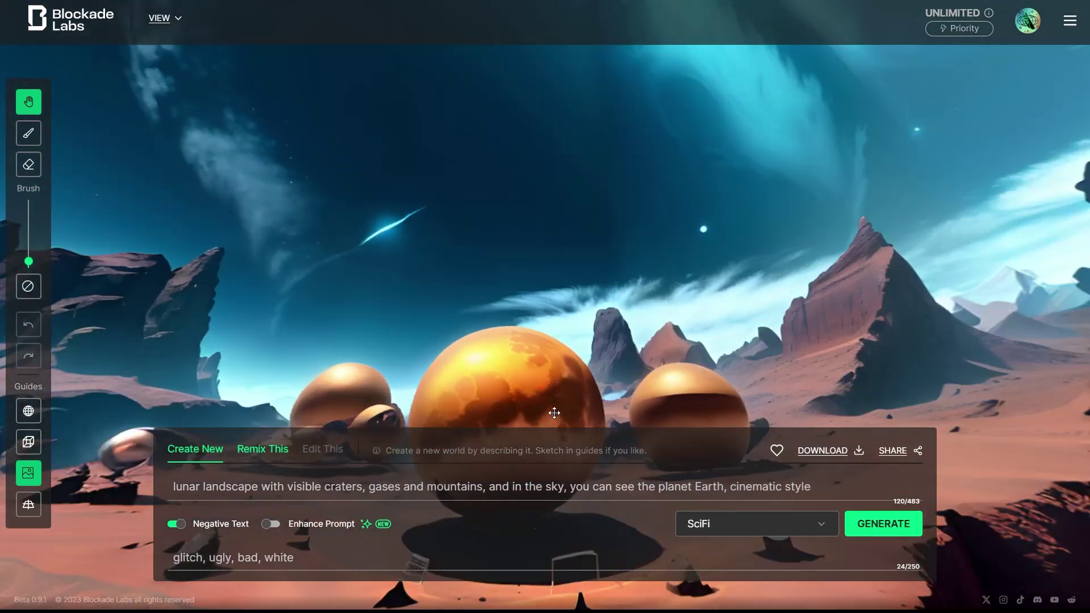
- Add 'water' to Negative Text, remove gases from the prompt, and regenerate
type(", water")
key("BackSpace")
key("BackSpace")
key("BackSpace")
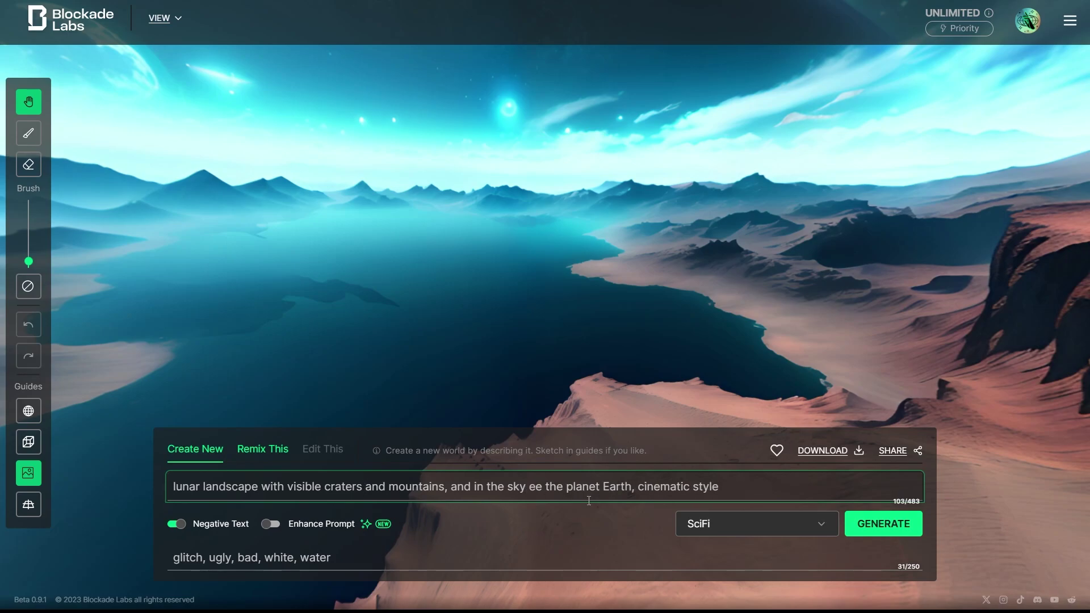
key("BackSpace")
key("BackSpace")
key("BackSpace")
key("BackSpace")
left_click(883, 523)
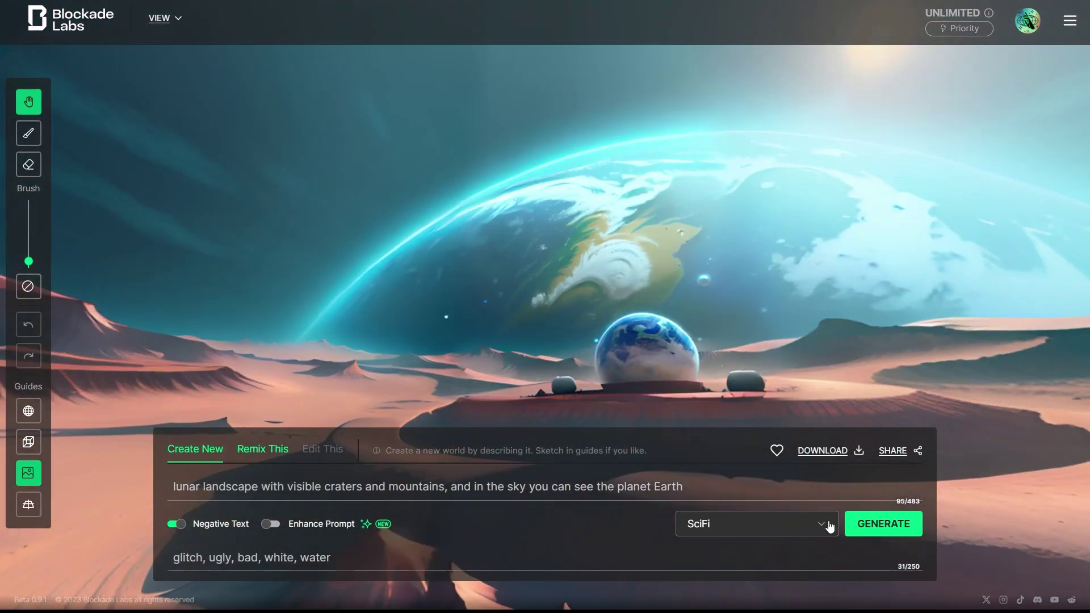
- Change 'the' to 'one' in the prompt, regenerate, and pan around the aurora-lit desert skybox
left_click(877, 523)
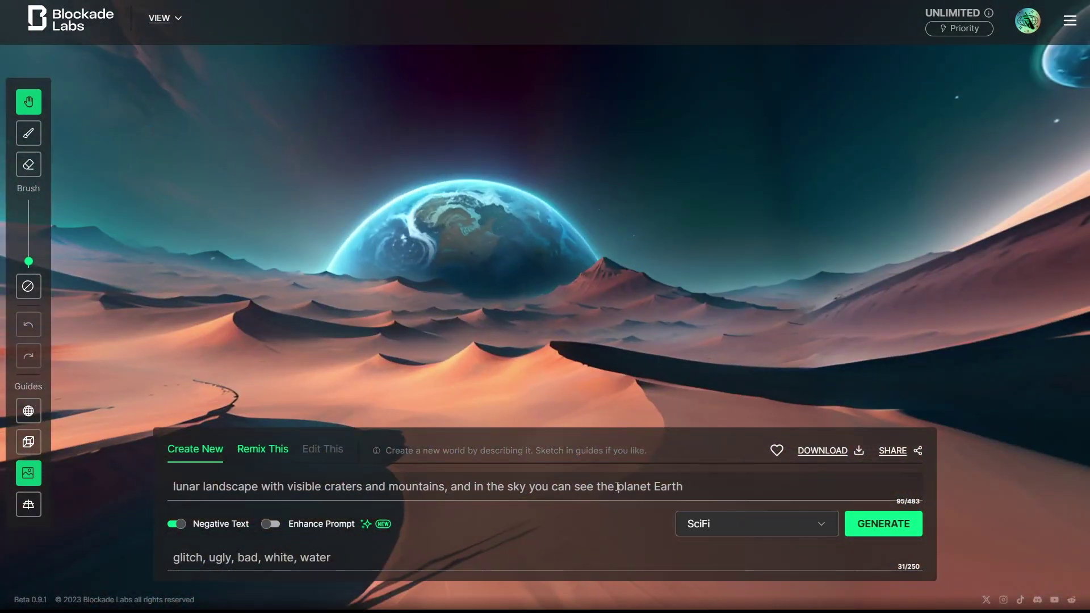
double_click(606, 486)
type("one")
key("Return")
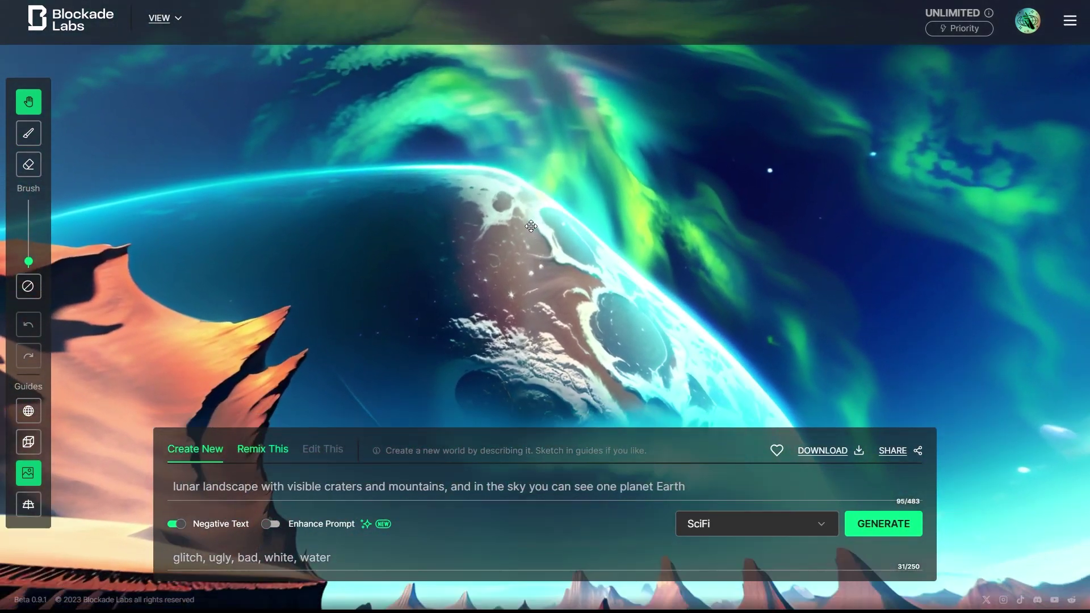
mouse_move(507, 290)
left_mouse_down()
mouse_move(389, 278)
mouse_move(587, 333)
left_mouse_up()
mouse_move(652, 237)
left_mouse_down()
mouse_move(313, 231)
mouse_move(505, 180)
mouse_move(611, 246)
mouse_move(597, 304)
mouse_move(608, 280)
mouse_move(176, 270)
mouse_move(503, 267)
mouse_move(455, 345)
mouse_move(435, 315)
mouse_move(659, 332)
left_mouse_up()
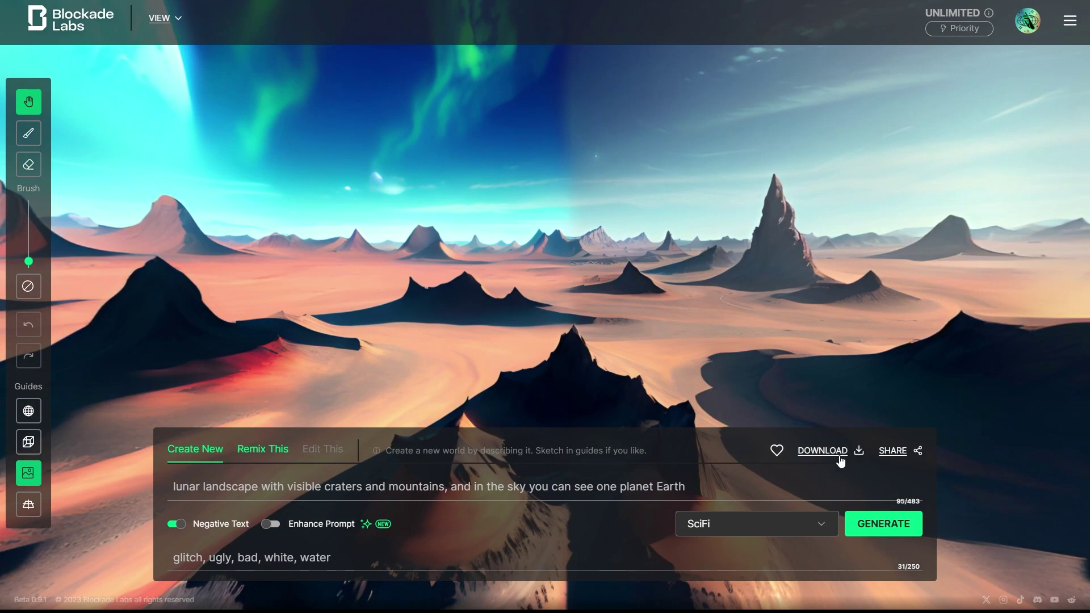
- Launch the 3D Mesh Creator for the lunar skybox from the Download dialog
left_click(823, 451)
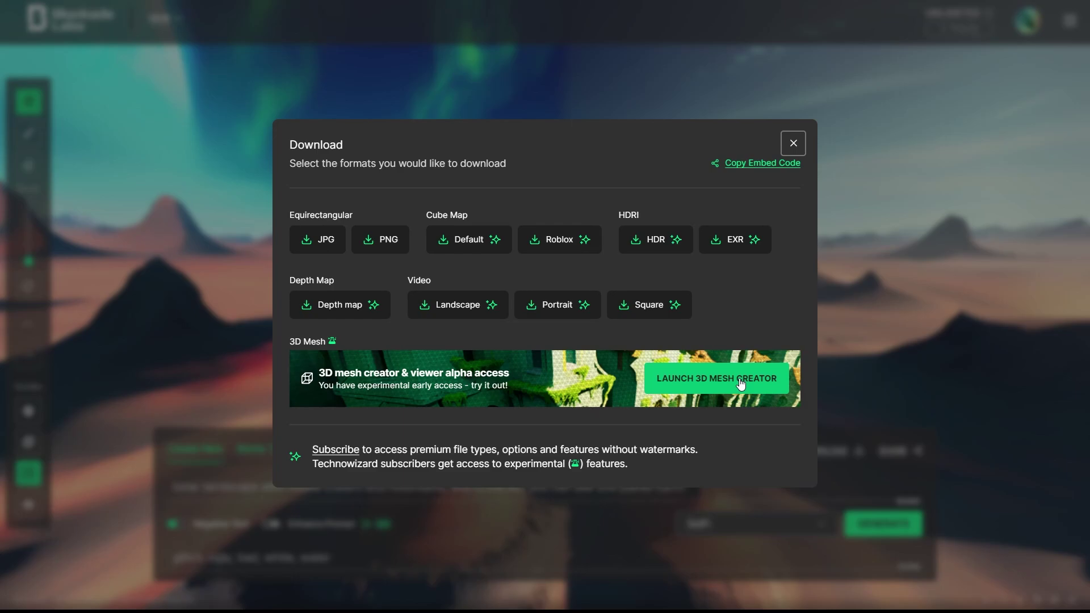
left_click(740, 384)
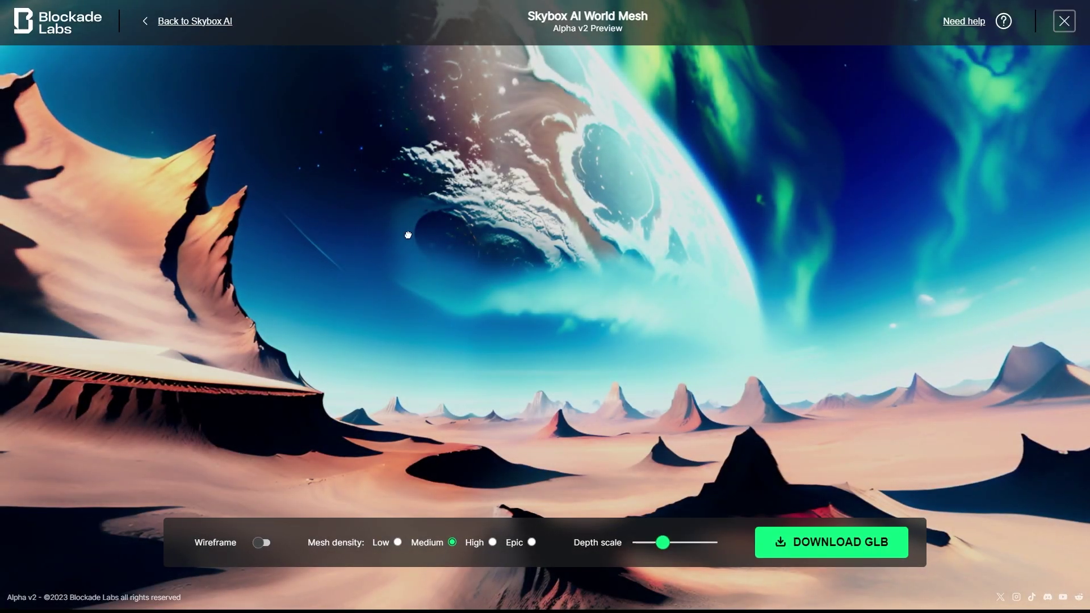
- Show the mesh as a wireframe, trying Low then High mesh density
left_click_drag(316, 250, 411, 234)
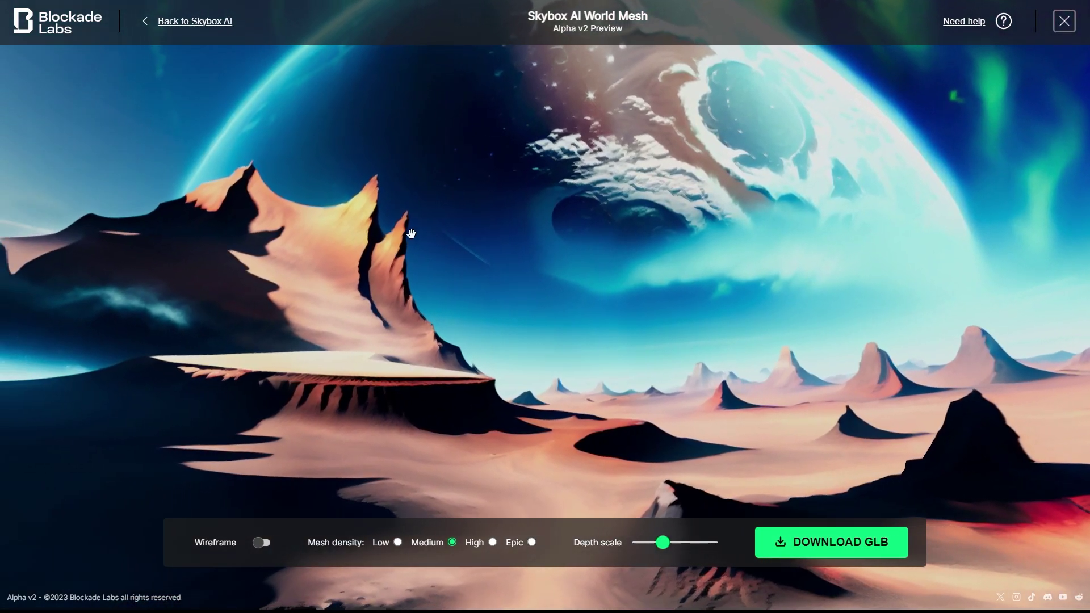
left_click(263, 543)
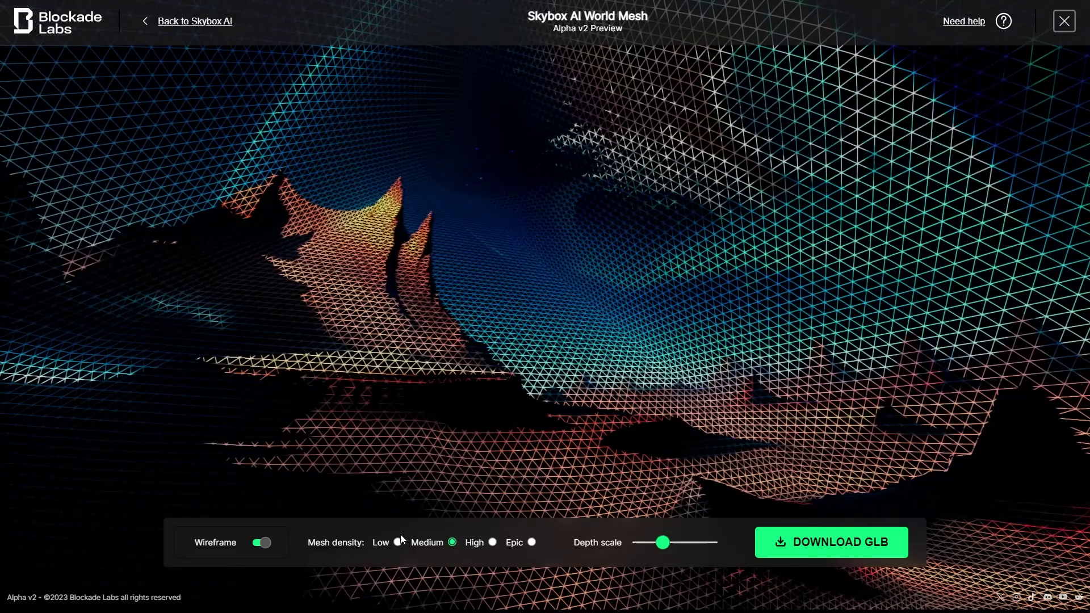
left_click(397, 544)
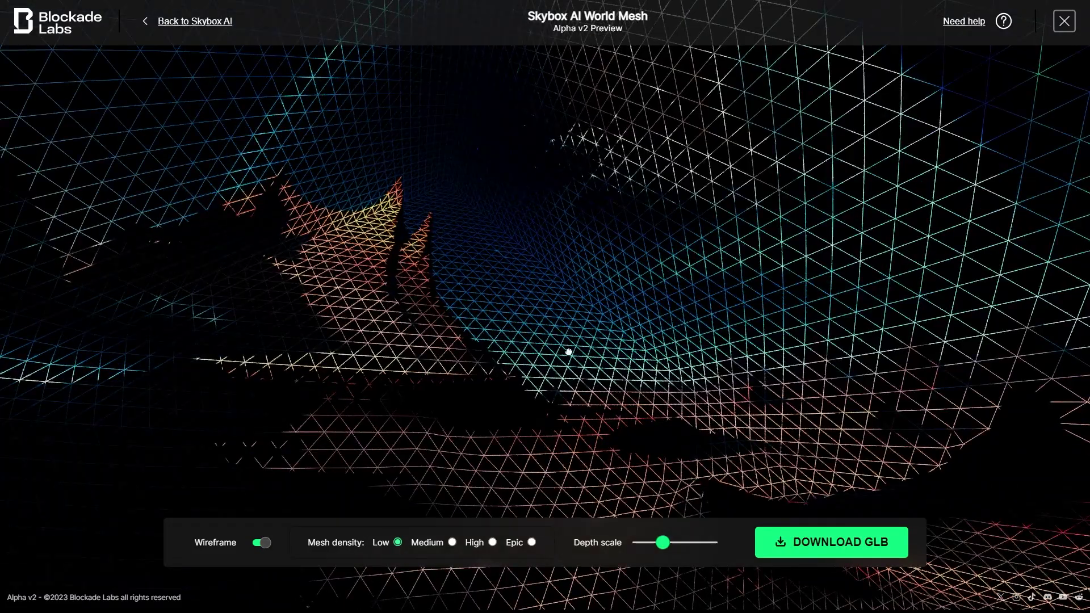
mouse_move(568, 352)
left_mouse_down()
mouse_move(799, 338)
mouse_move(491, 550)
left_mouse_up()
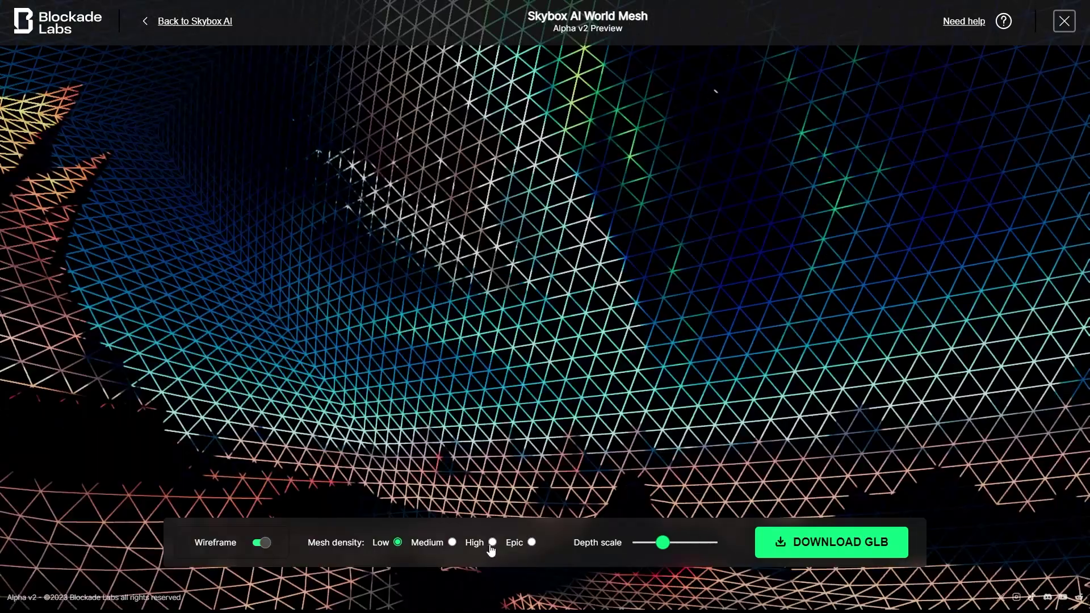
left_click(492, 543)
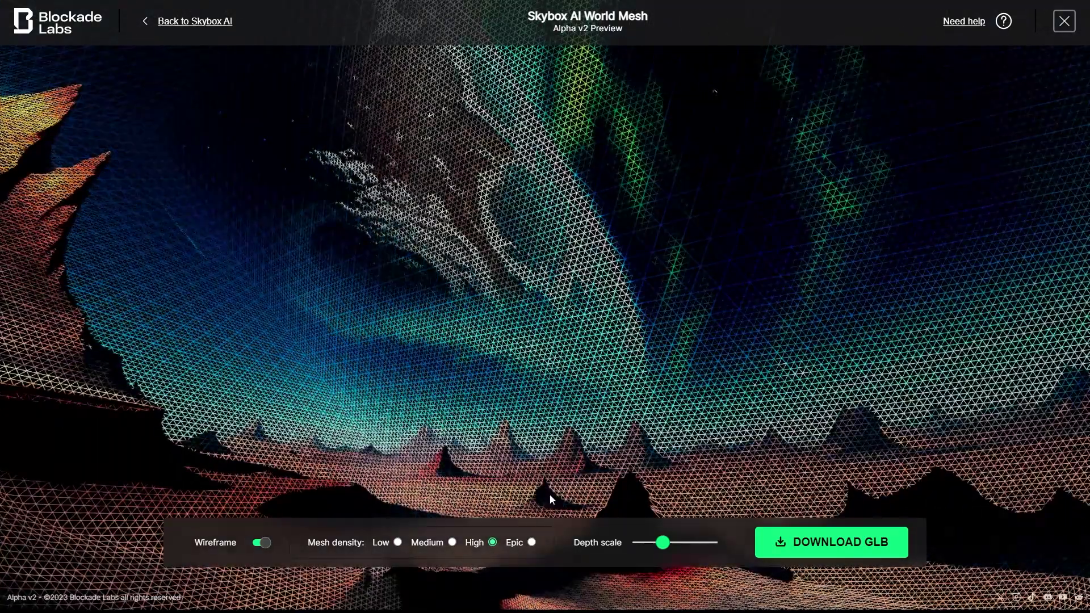
mouse_move(793, 291)
left_mouse_down()
mouse_move(886, 361)
mouse_move(632, 331)
mouse_move(844, 248)
mouse_move(438, 236)
mouse_move(691, 207)
mouse_move(674, 273)
mouse_move(608, 316)
left_mouse_up()
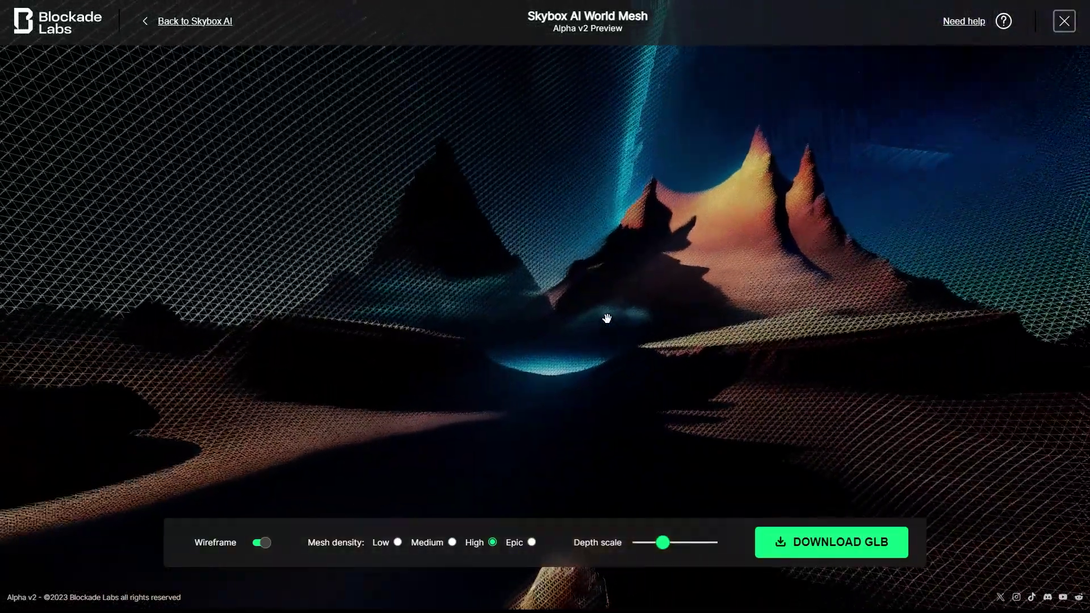
- Fine-tune the terrain Depth scale slider, lowering then raising it
mouse_move(662, 542)
left_mouse_down()
mouse_move(706, 544)
mouse_move(671, 546)
left_mouse_up()
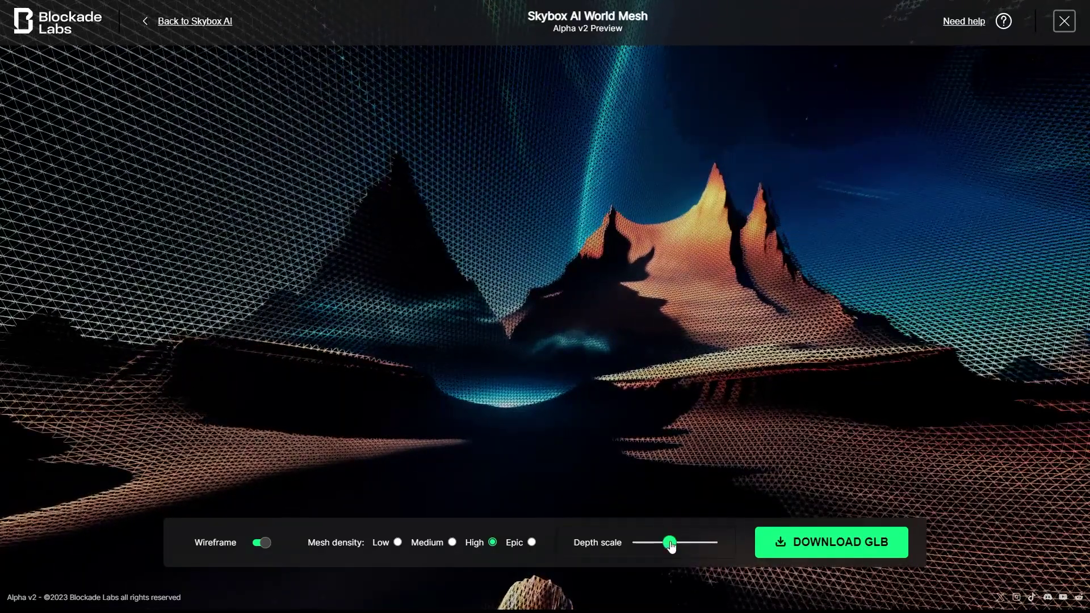
left_click(642, 547)
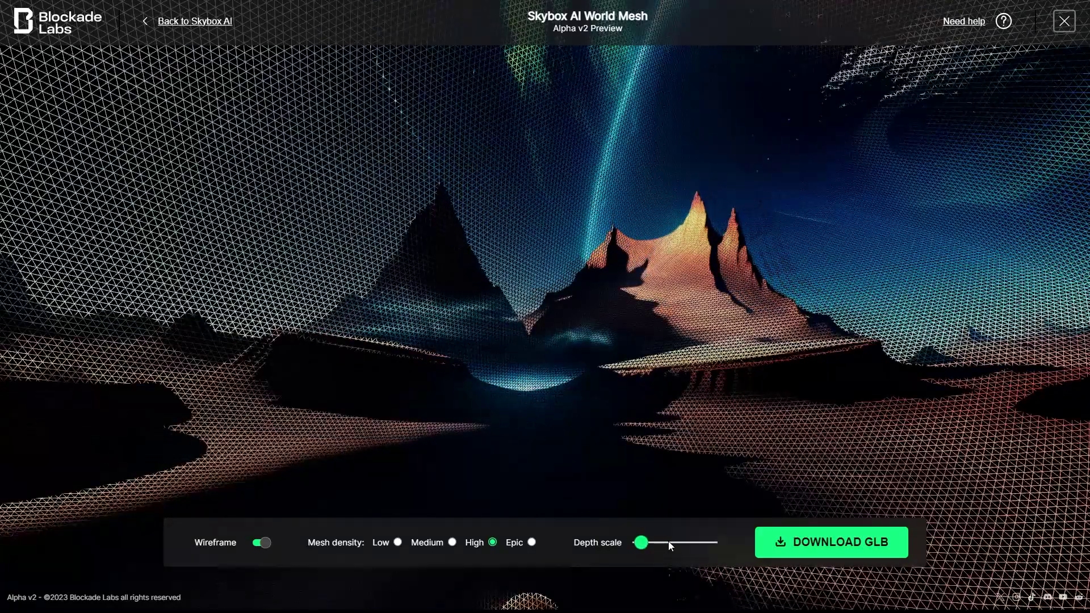
left_click(674, 545)
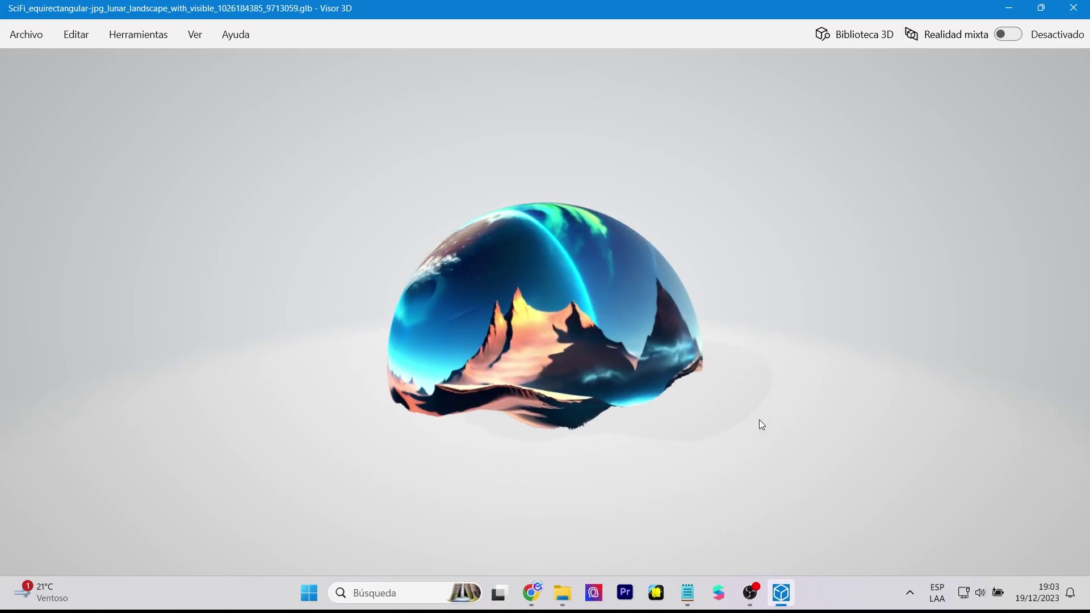
- Orbit and zoom the lunar dome GLB in Visor 3D, then orbit skybox_mesh in Blender
mouse_move(758, 420)
left_mouse_down()
mouse_move(680, 367)
mouse_move(502, 397)
left_mouse_up()
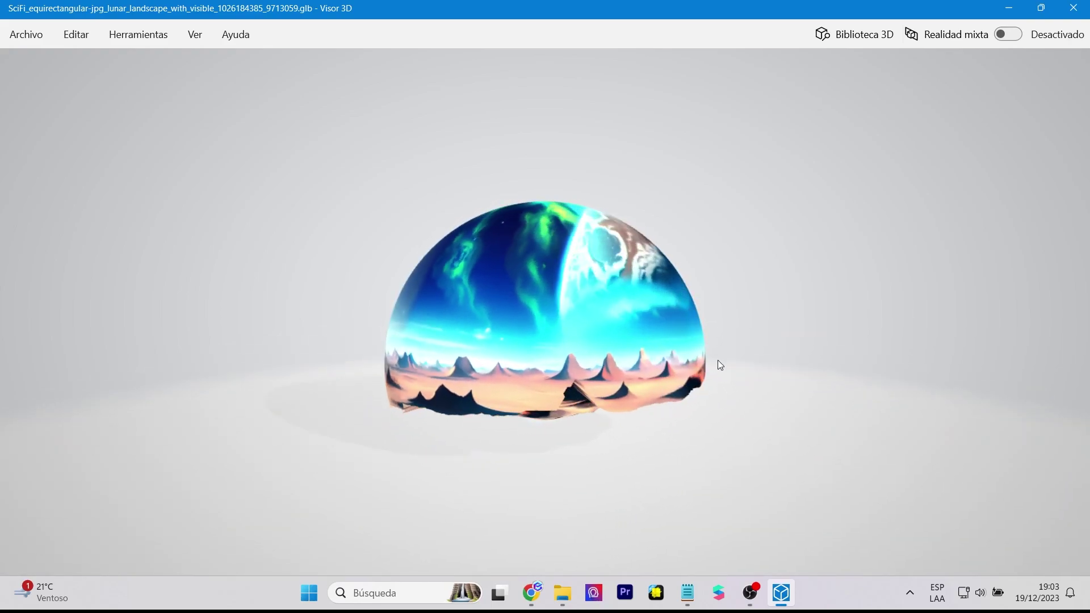
scroll(716, 359, "up", 3)
scroll(638, 424, "up", 3)
scroll(628, 447, "up", 3)
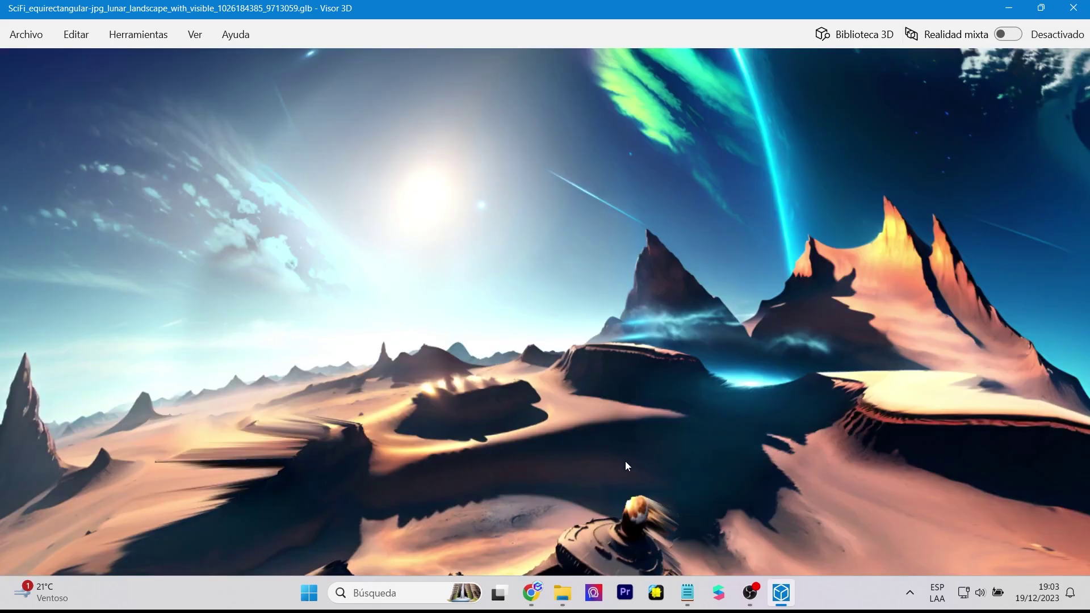
scroll(625, 461, "down", 3)
scroll(655, 486, "down", 2)
scroll(650, 503, "up", 3)
scroll(642, 500, "up", 3)
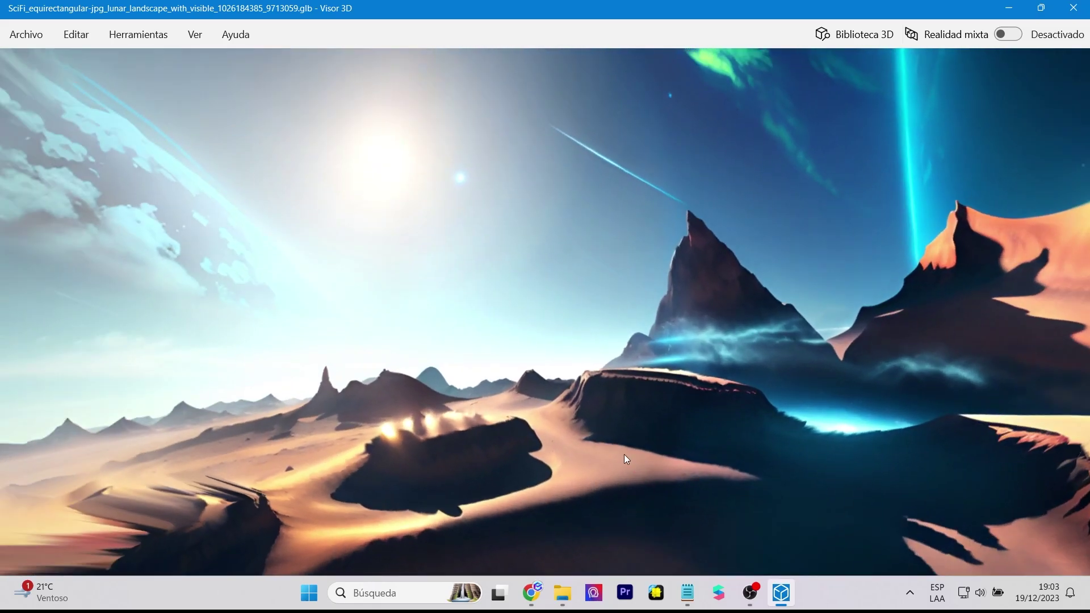
mouse_move(626, 458)
left_mouse_down()
mouse_move(487, 433)
mouse_move(361, 448)
mouse_move(493, 469)
mouse_move(502, 363)
left_mouse_up()
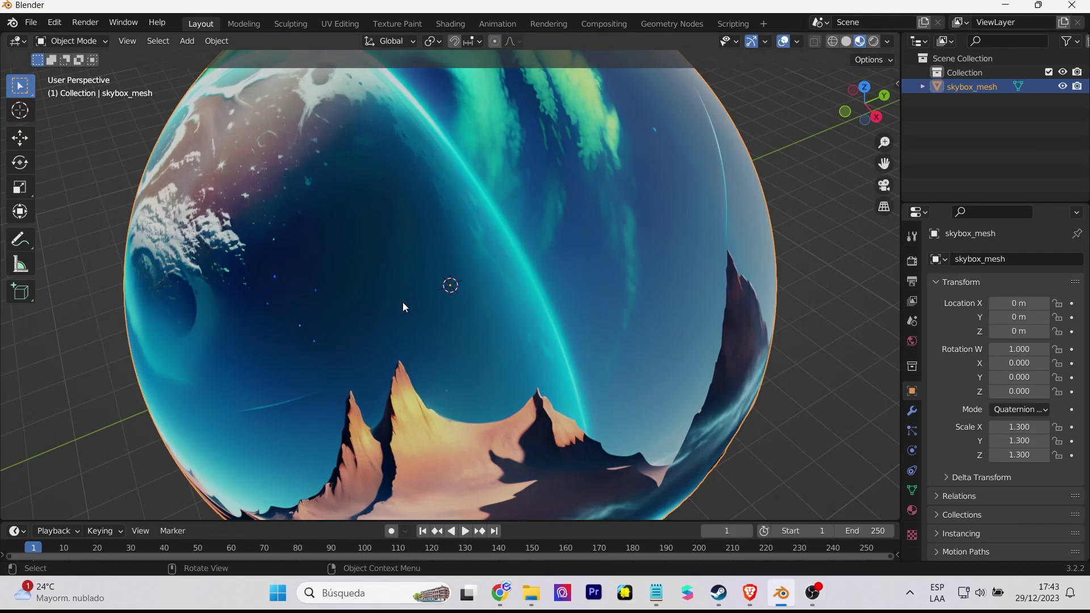
mouse_move(403, 305)
left_mouse_down()
mouse_move(512, 281)
mouse_move(502, 285)
mouse_move(543, 352)
mouse_move(635, 350)
mouse_move(481, 359)
mouse_move(538, 369)
mouse_move(445, 386)
mouse_move(850, 242)
mouse_move(544, 281)
left_mouse_up()
scroll(501, 286, "up", 5)
right_click(544, 281)
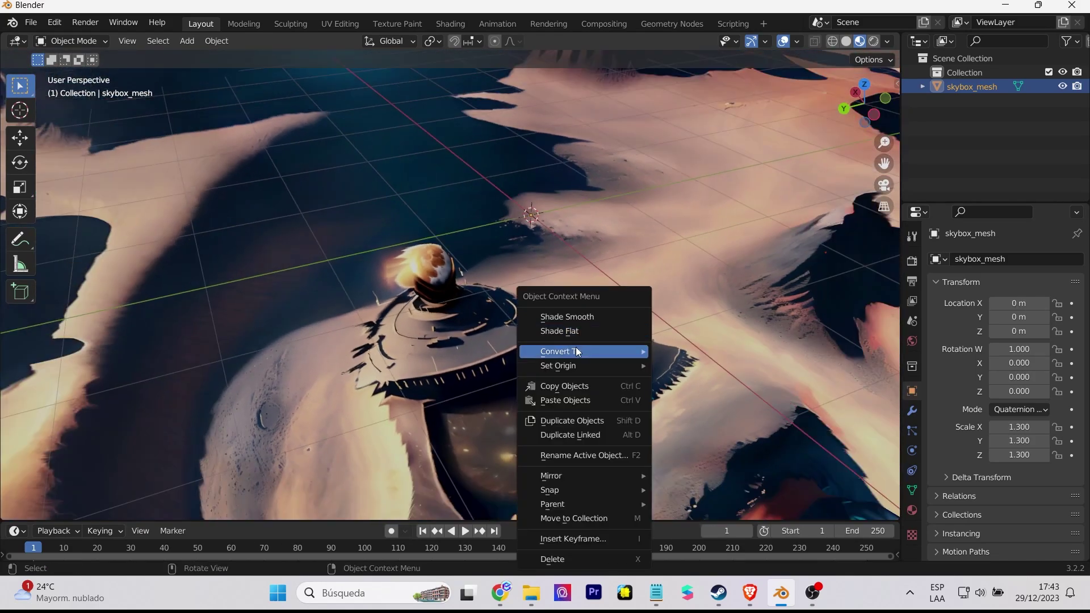
mouse_move(575, 347)
left_mouse_down()
mouse_move(442, 241)
mouse_move(268, 149)
mouse_move(278, 160)
mouse_move(400, 145)
mouse_move(520, 167)
left_mouse_up()
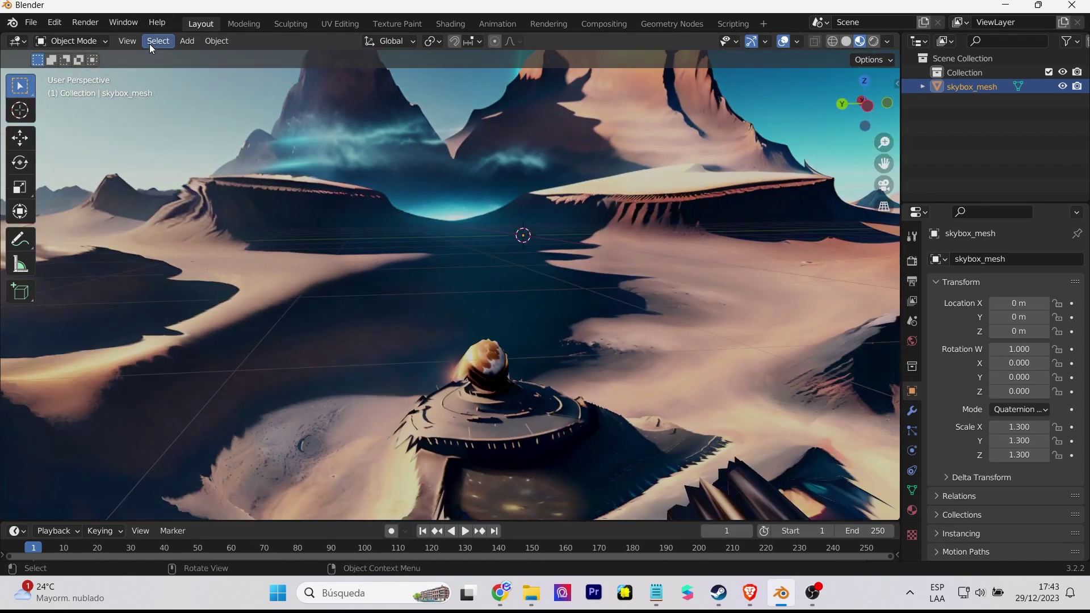
left_click(190, 42)
left_click(365, 61)
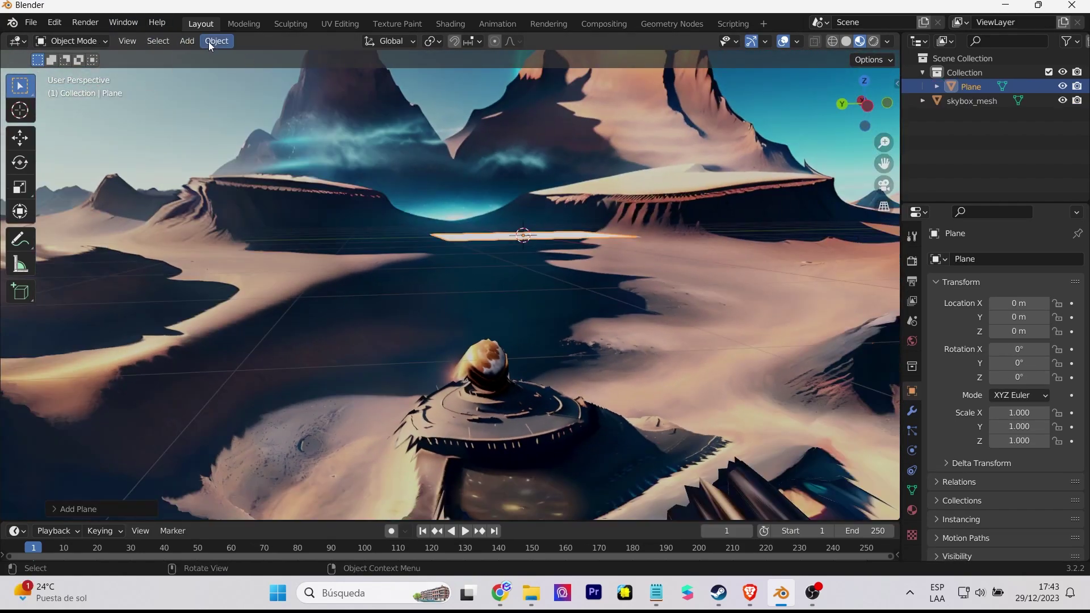
left_click(209, 42)
left_click(369, 74)
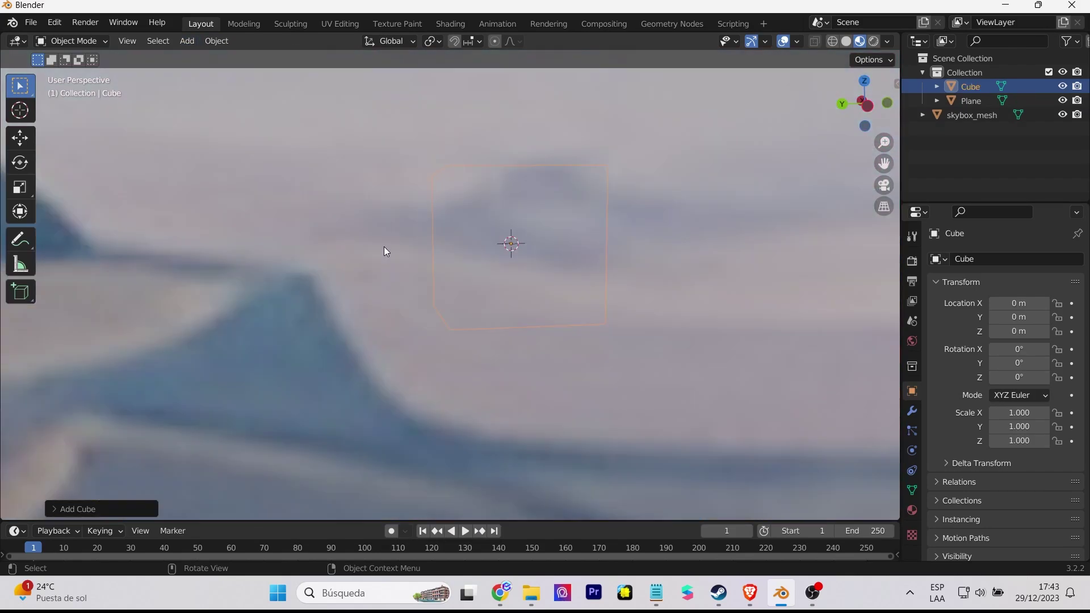
left_click(20, 137)
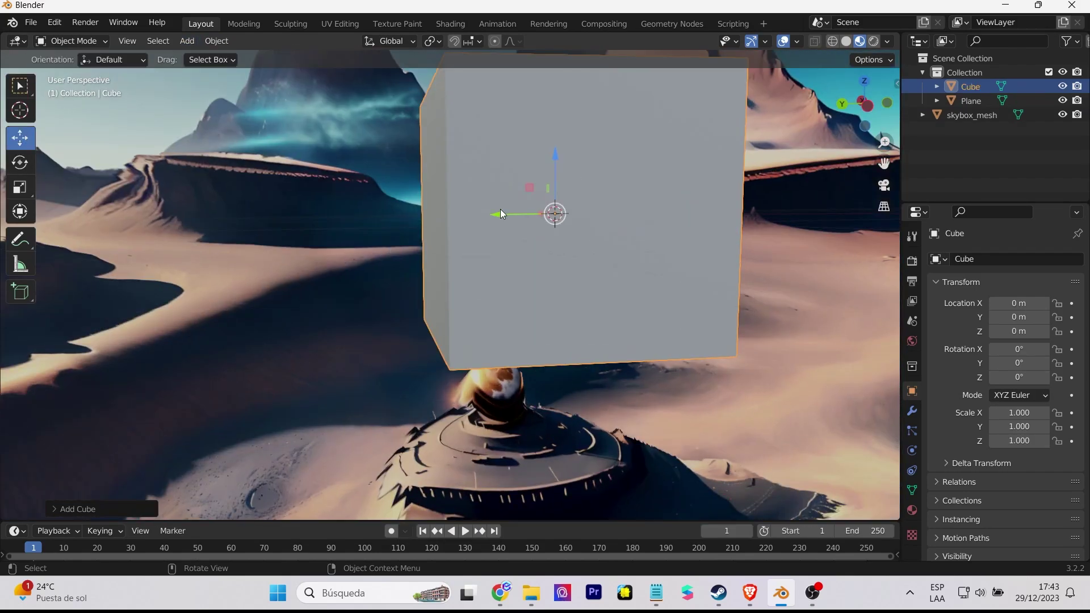
left_click_drag(502, 214, 445, 230)
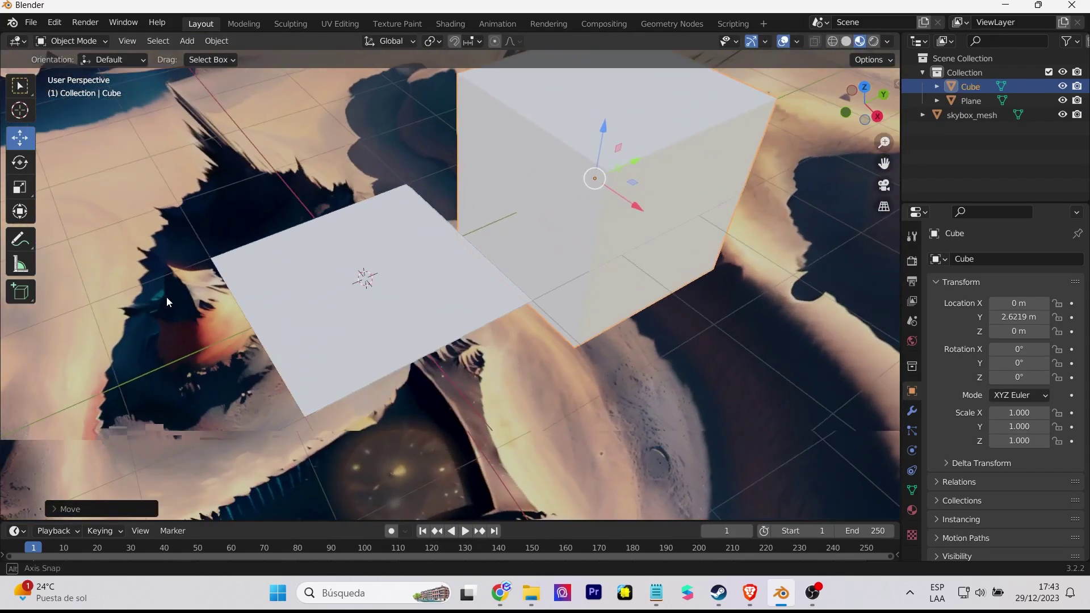
scroll(230, 249, "down", 2)
scroll(233, 248, "down", 5)
scroll(240, 244, "down", 3)
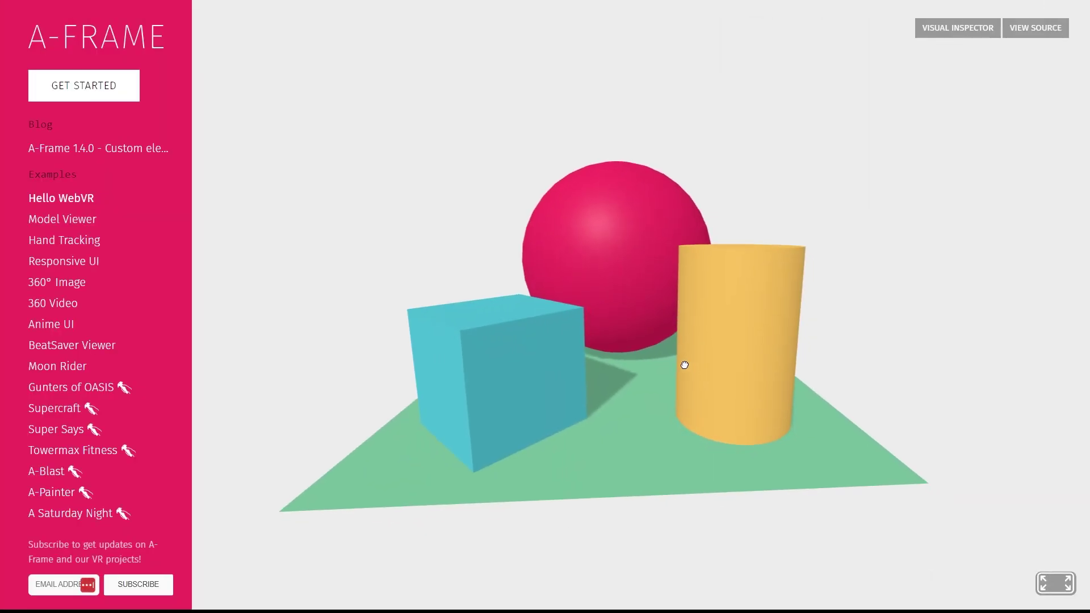
mouse_move(683, 365)
left_mouse_down()
mouse_move(586, 324)
mouse_move(598, 296)
mouse_move(654, 239)
mouse_move(730, 219)
mouse_move(792, 300)
mouse_move(706, 326)
mouse_move(767, 255)
left_mouse_up()
- Scroll the Glitch homepage past the blog card to 'Make your web app installable!'
left_click(927, 31)
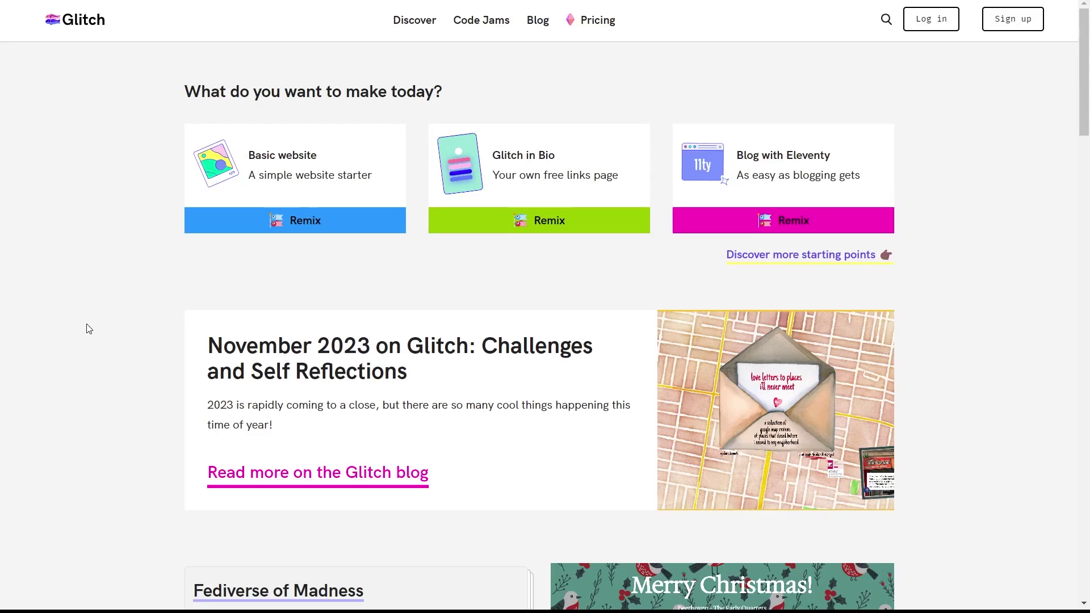
scroll(65, 336, "down", 1)
scroll(64, 336, "down", 2)
scroll(64, 336, "down", 2)
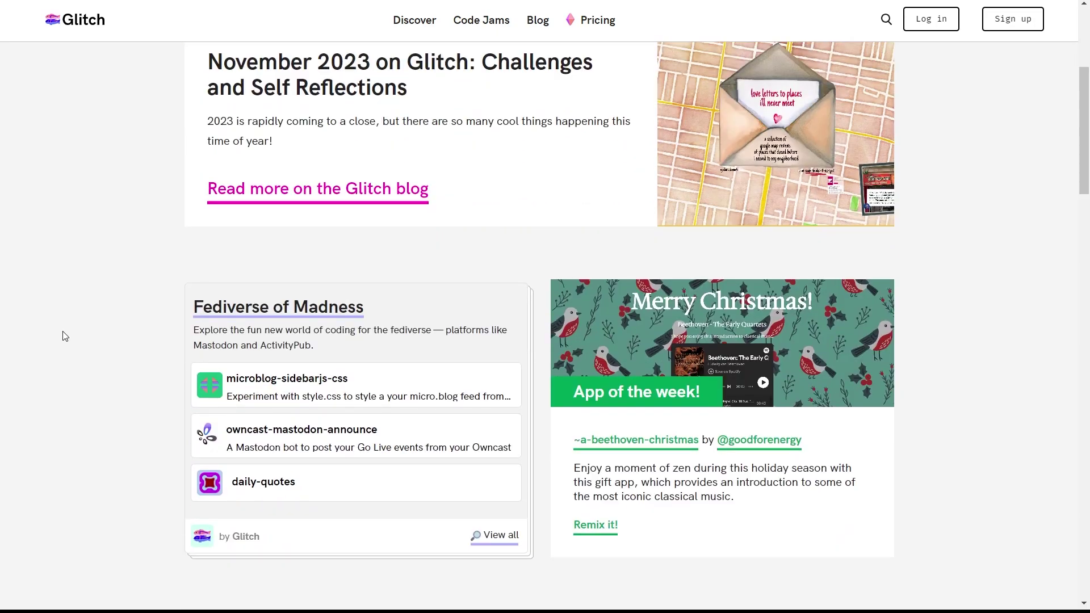
scroll(64, 336, "down", 3)
scroll(65, 336, "down", 3)
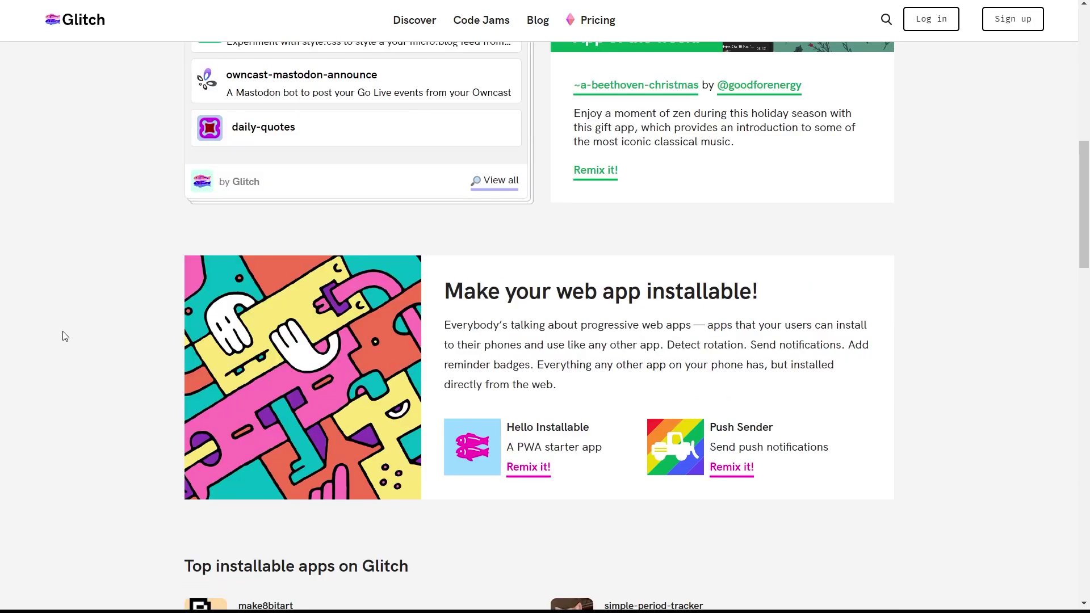
scroll(65, 336, "down", 1)
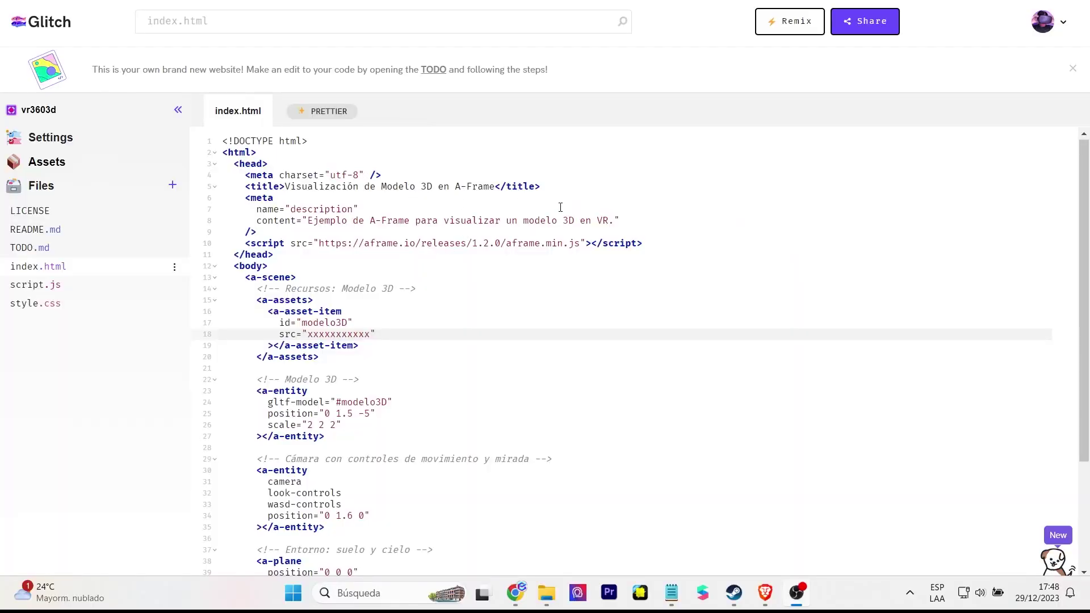
- Highlight the A-Frame script line and the placeholder 'xxxxxxxxxxx' model src in index.html
left_click(630, 223)
left_click(650, 247)
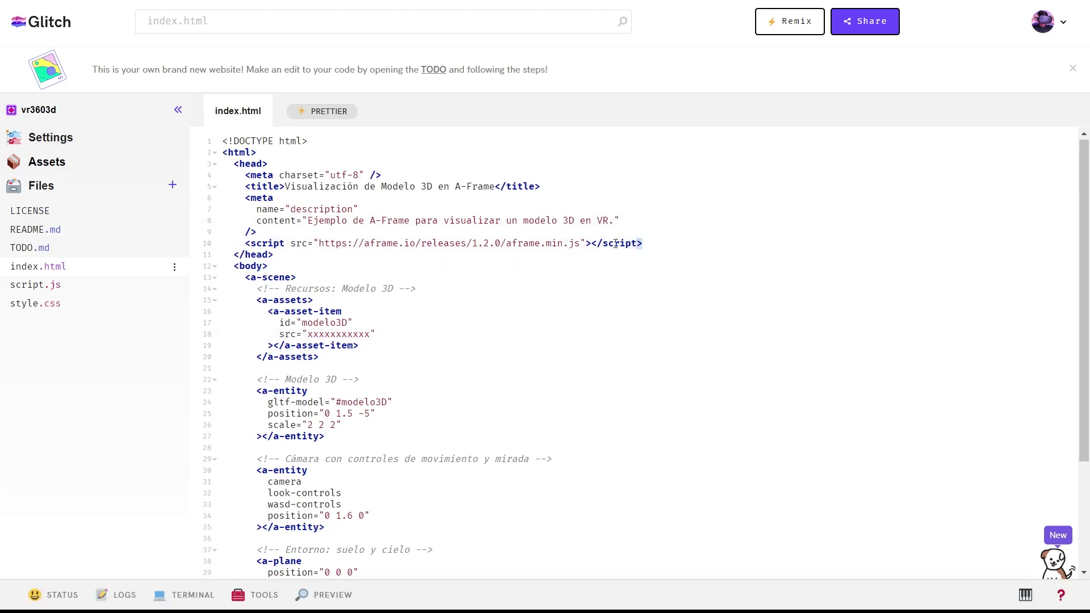
left_click_drag(644, 244, 290, 243)
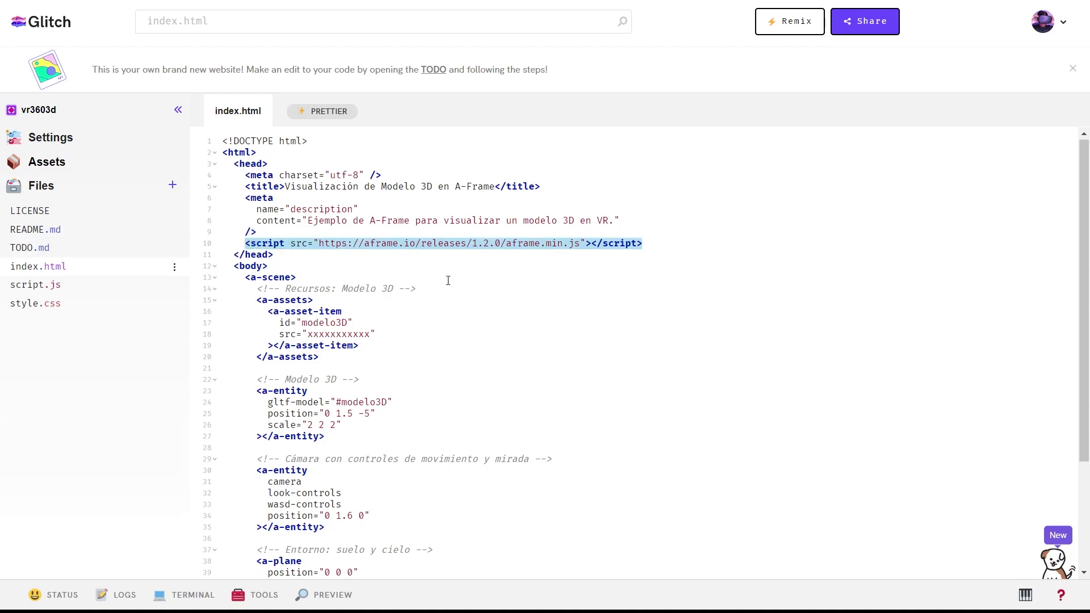
left_click_drag(308, 335, 369, 334)
- Scroll down the file and open the project's Assets panel
scroll(450, 329, "down", 1)
scroll(451, 329, "down", 4)
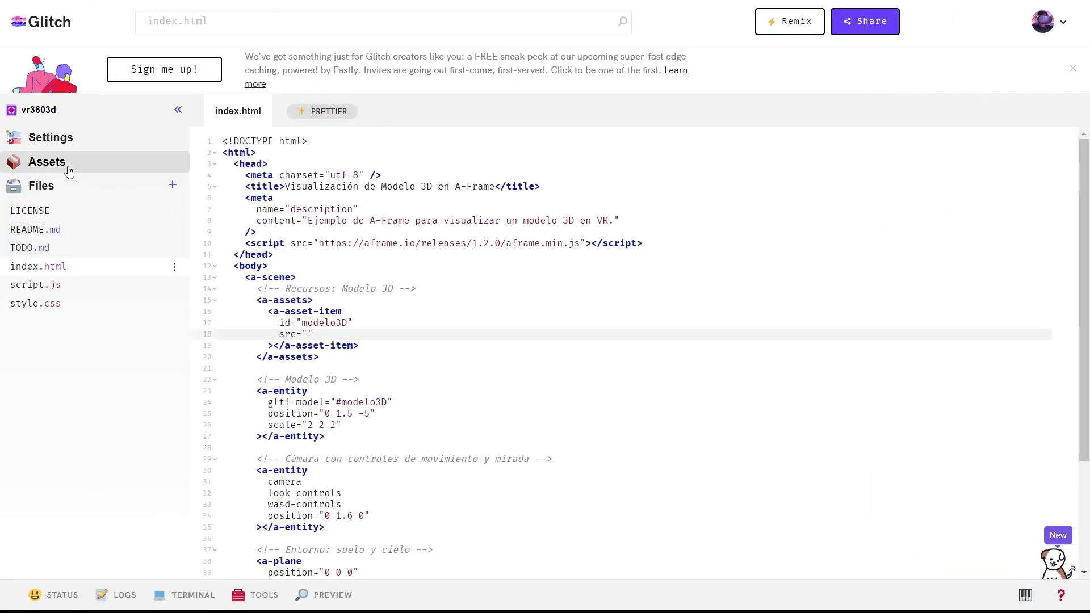
left_click(71, 174)
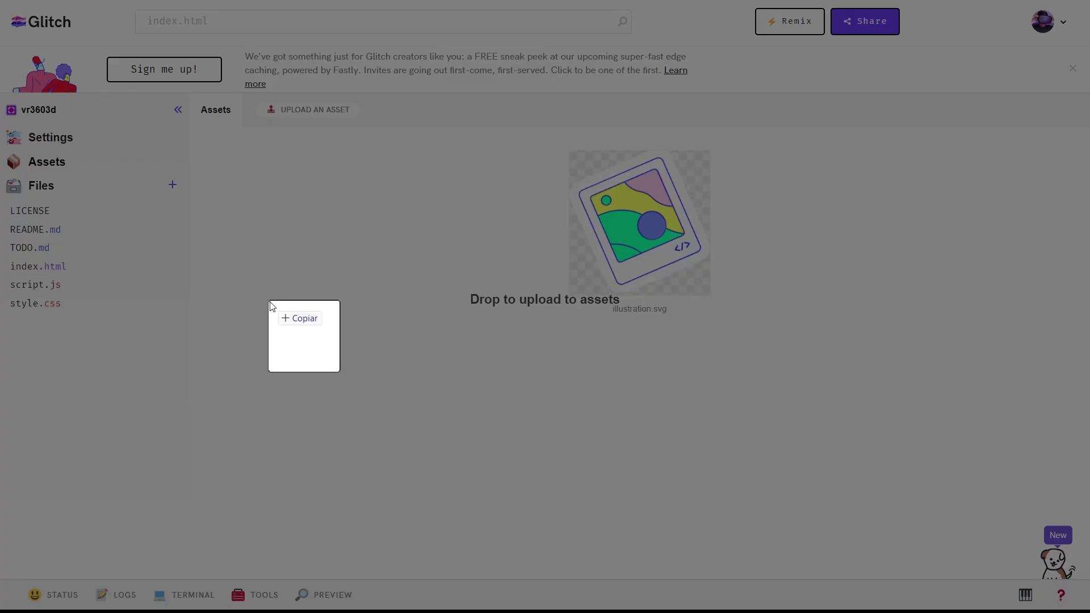
- Upload luna1.glb (41 MB) to the project assets and copy its asset URL
left_click_drag(151, 317, 270, 301)
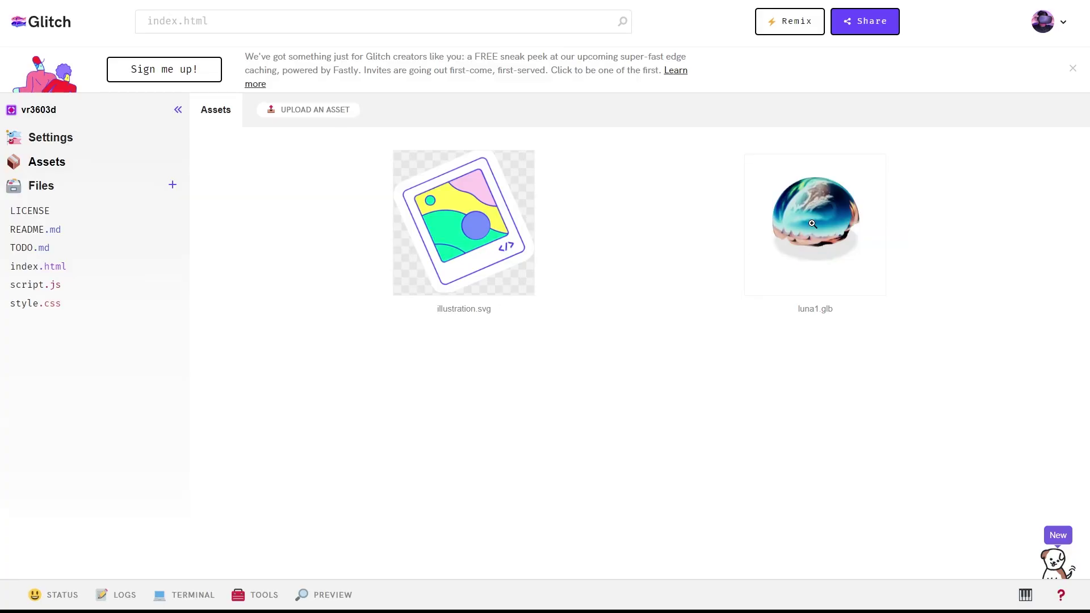
left_click(777, 232)
mouse_move(494, 279)
left_mouse_down()
mouse_move(416, 268)
mouse_move(526, 296)
mouse_move(547, 339)
left_mouse_up()
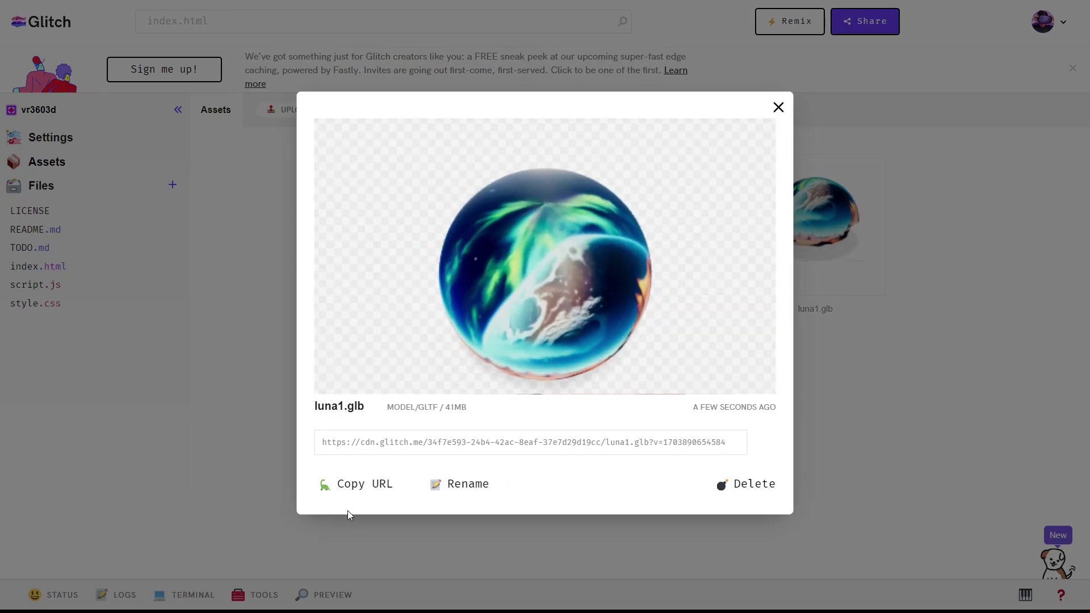
left_click(354, 493)
left_click(353, 493)
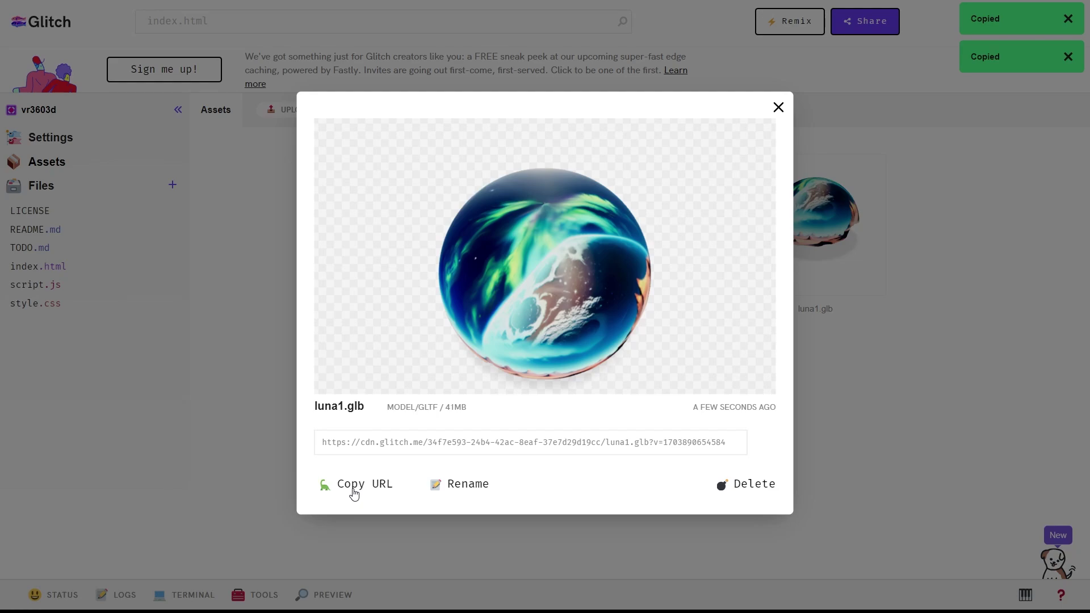
left_click(779, 109)
- Paste the luna1.glb URL as the model's src on line 18 and edit the a-plane width
left_click(110, 268)
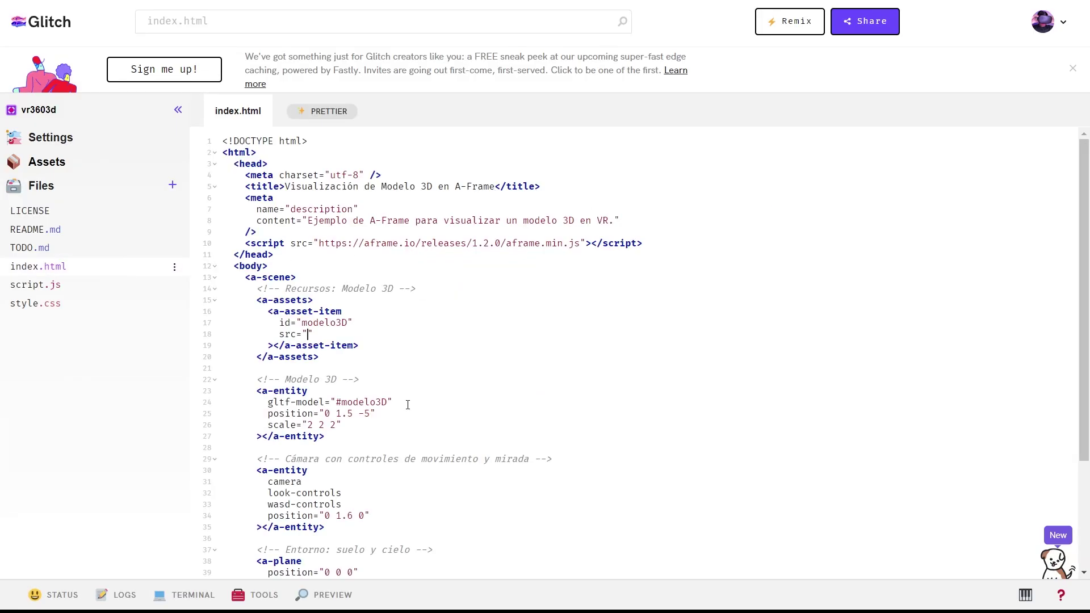
key("ctrl+v")
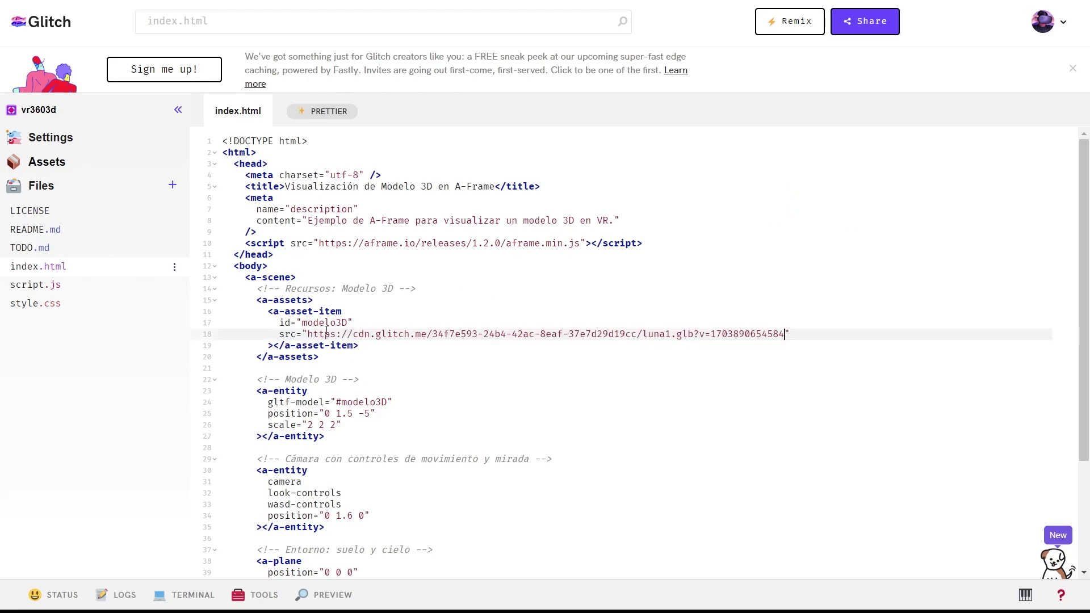
scroll(546, 339, "down", 3)
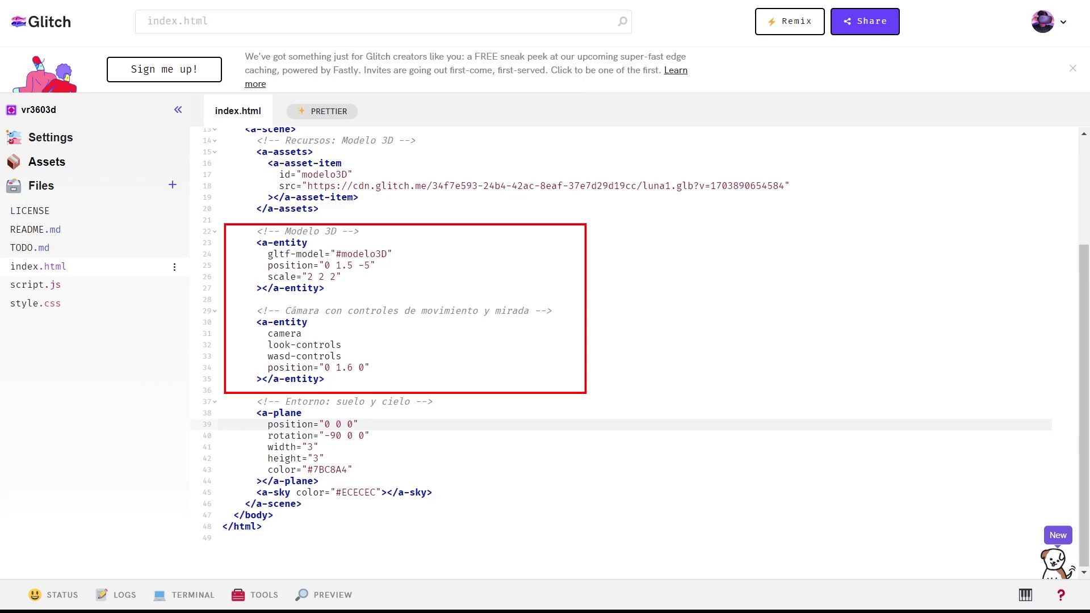
left_click(398, 448)
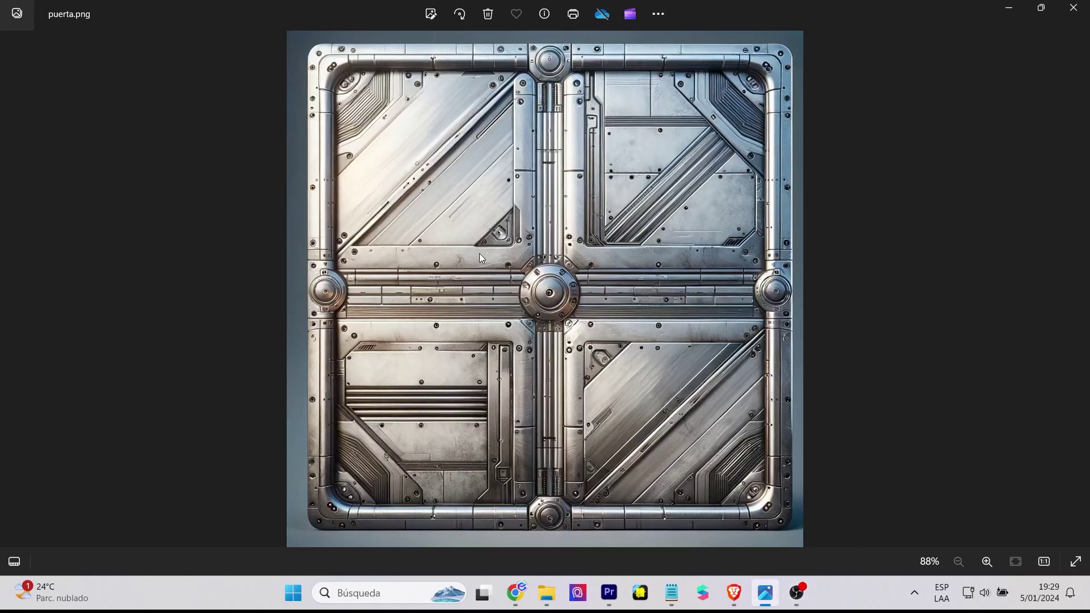
- Copy the asset URL of the puerta.png door texture
scroll(481, 258, "up", 3)
scroll(613, 324, "up", 2)
left_click_drag(652, 318, 656, 398)
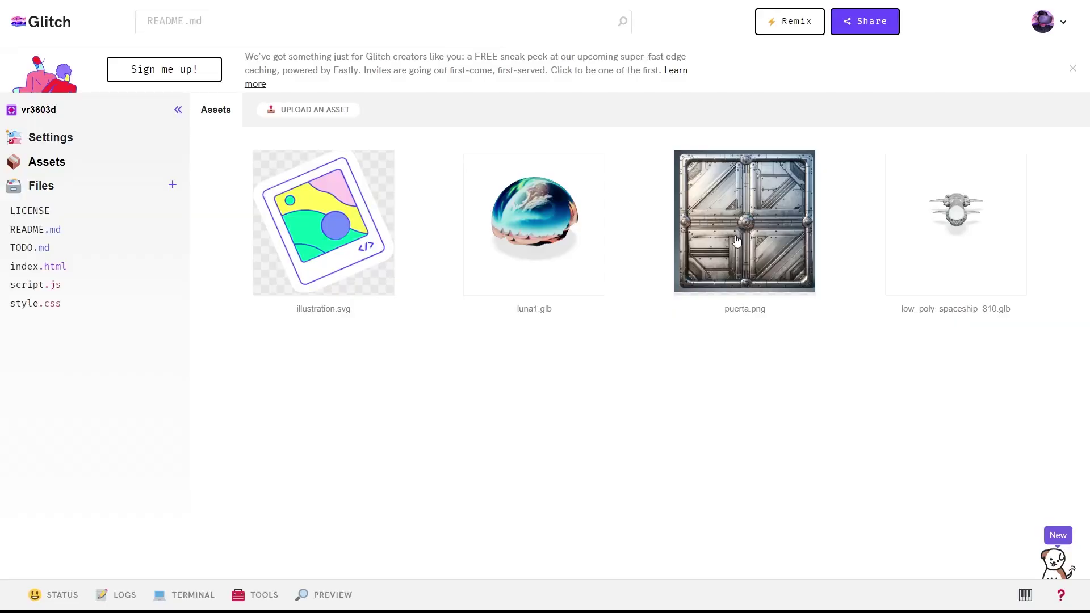
left_click(736, 241)
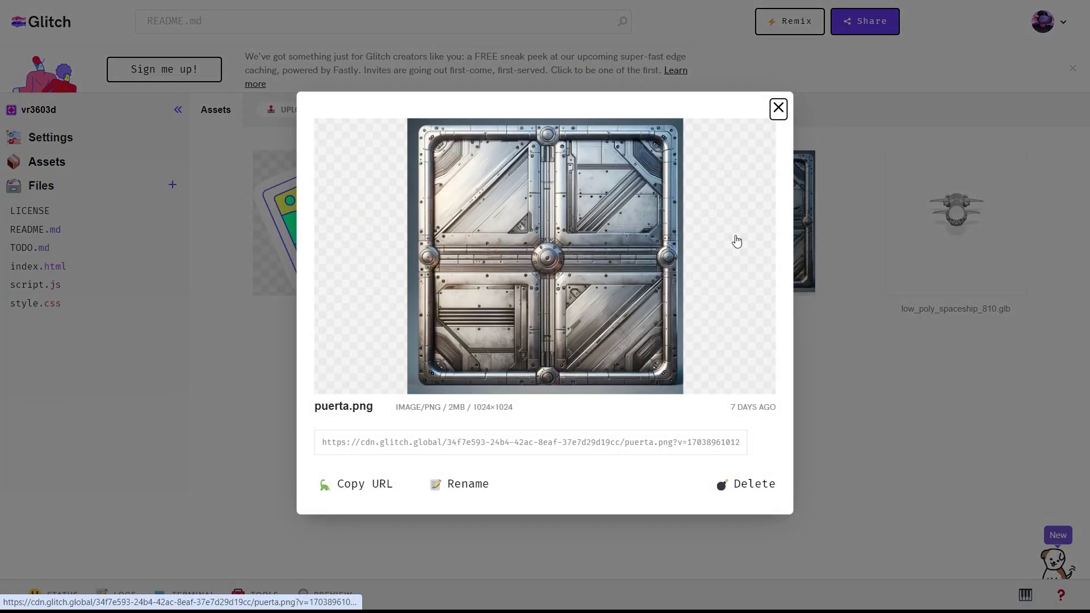
left_click(343, 491)
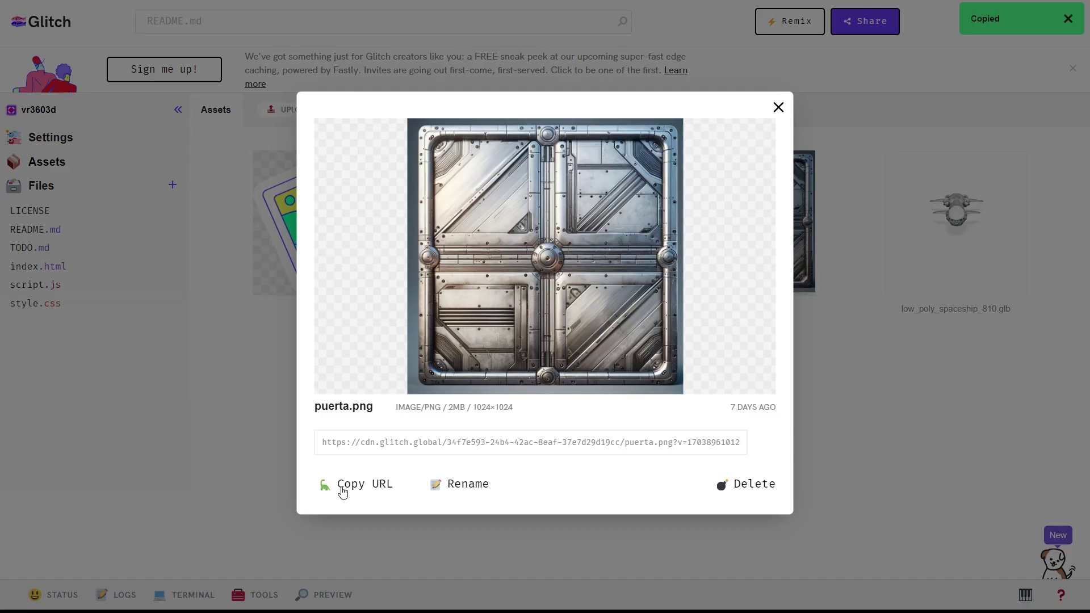
left_click(905, 498)
- Set the puerta.png URL as the a-plane's texture src in index.html
left_click(62, 267)
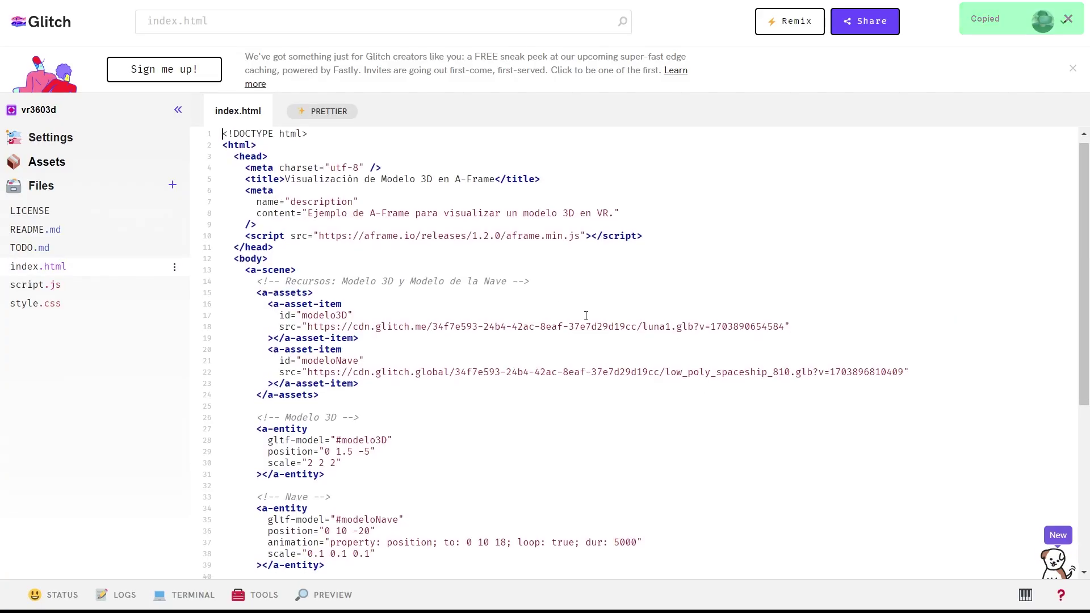
scroll(432, 466, "down", 5)
left_click_drag(296, 469, 818, 468)
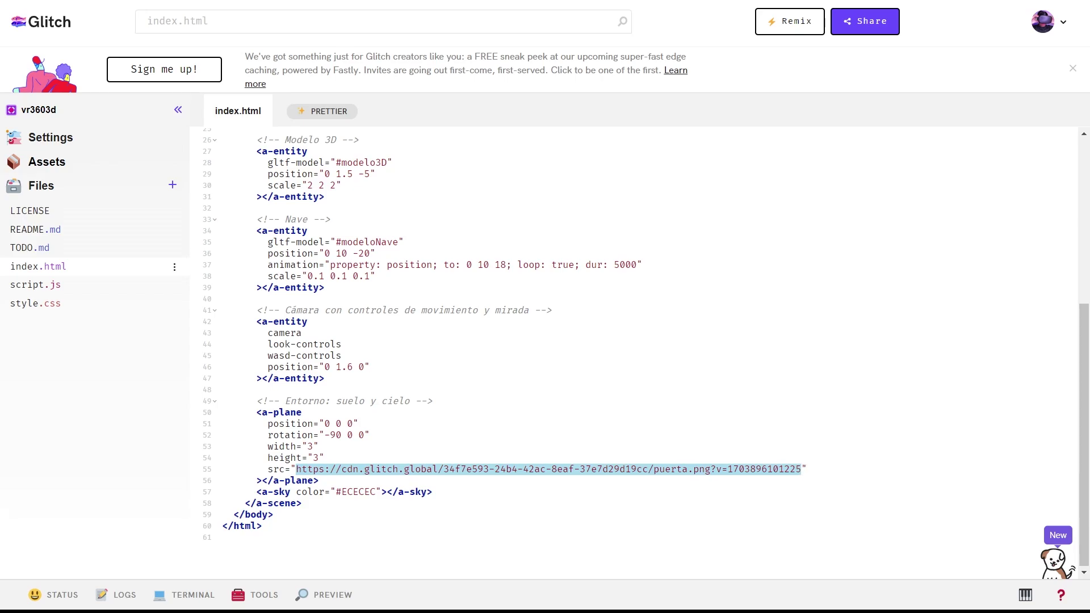
key("ctrl+z")
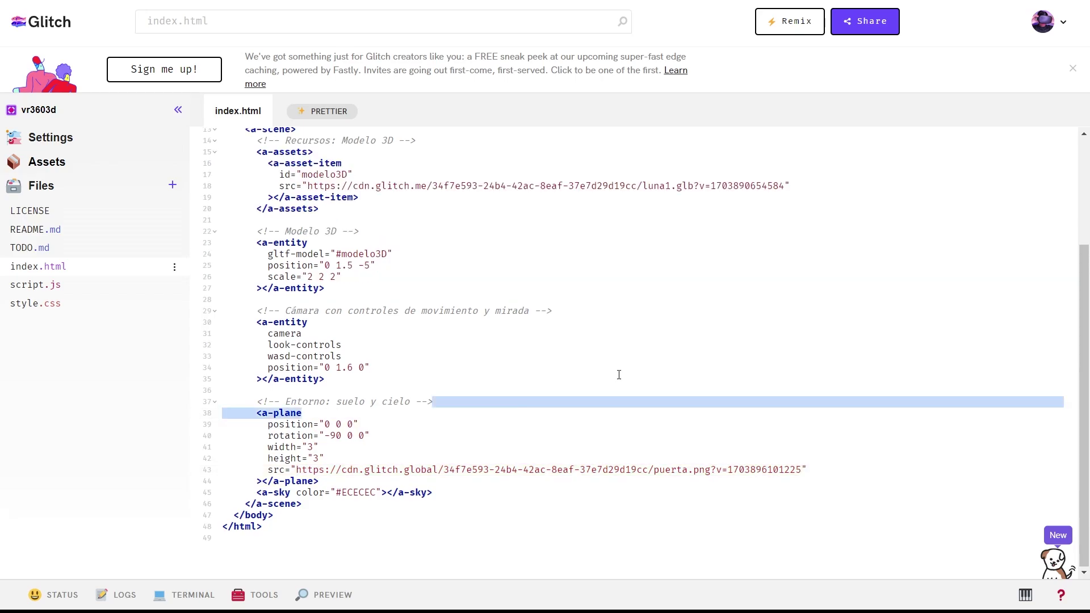
left_click(614, 339)
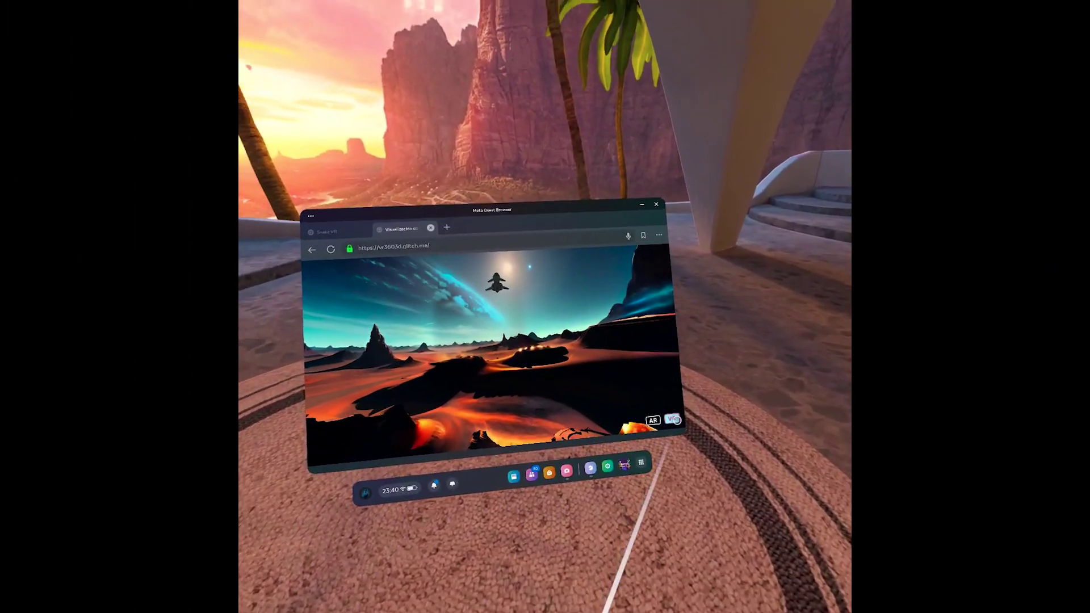
- Enter immersive VR mode to view the lunar skybox and spaceship
left_click(673, 420)
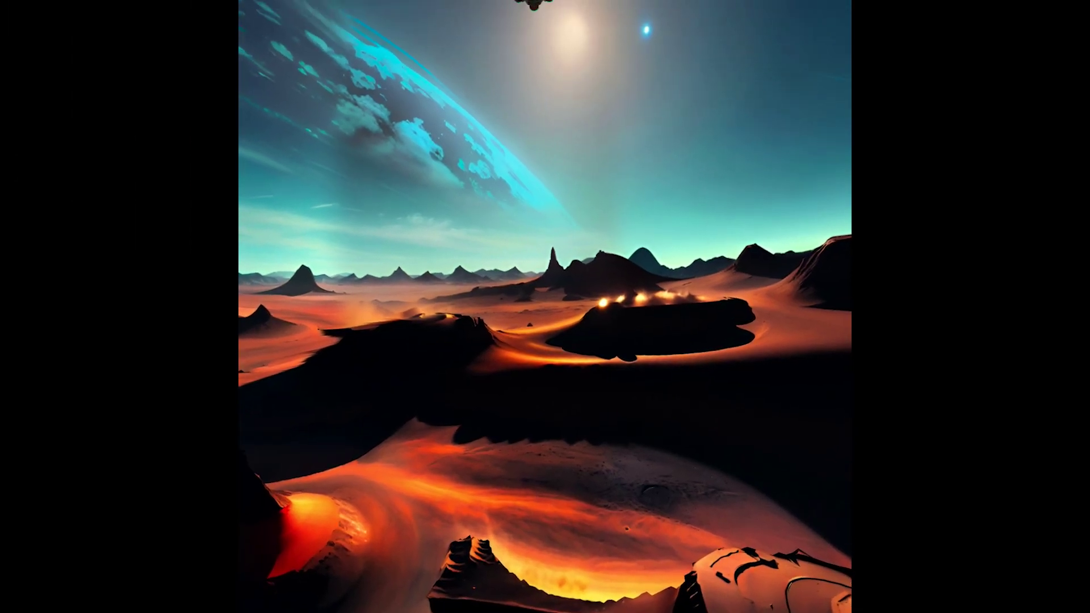